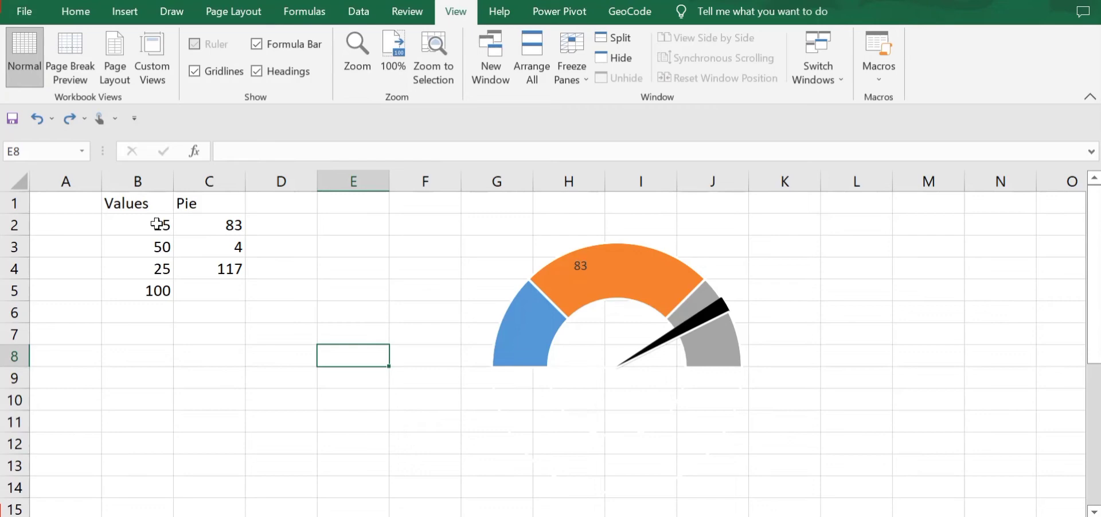
Review the Values entries, starting at 25, with the 100 total in B5, and the sample gauge's needle series
left_click(156, 223)
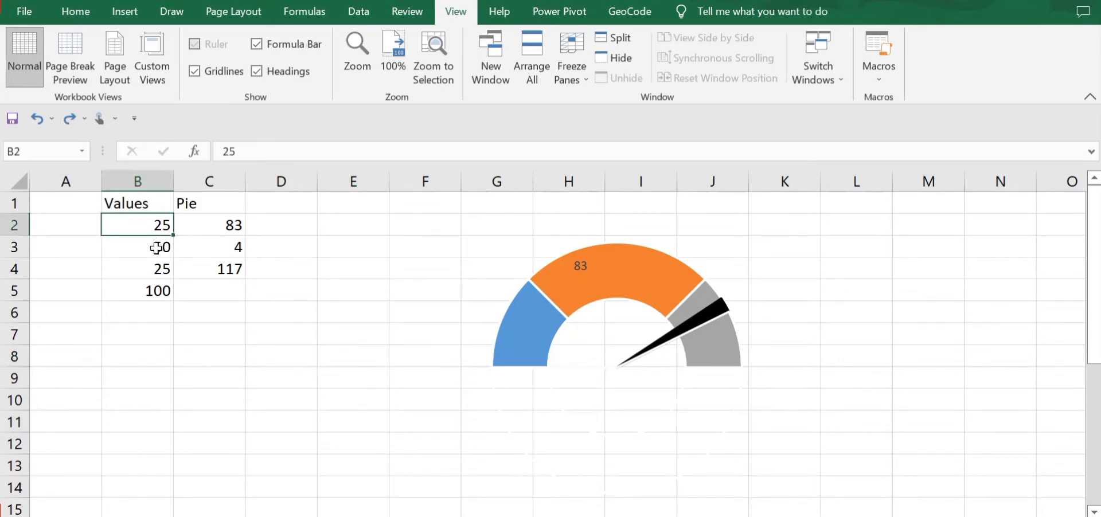
left_click(156, 248)
left_click(158, 269)
left_click(161, 289)
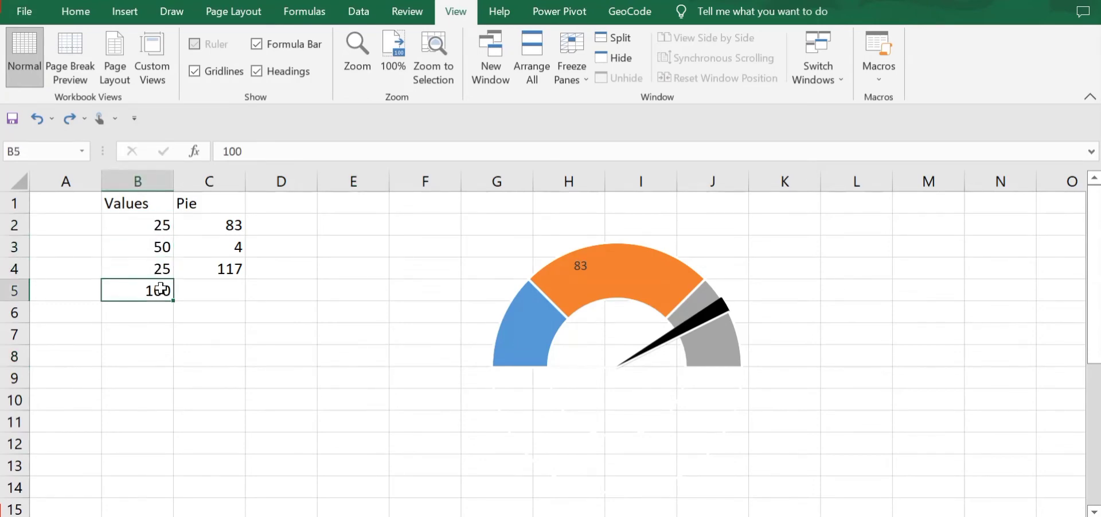
double_click(162, 290)
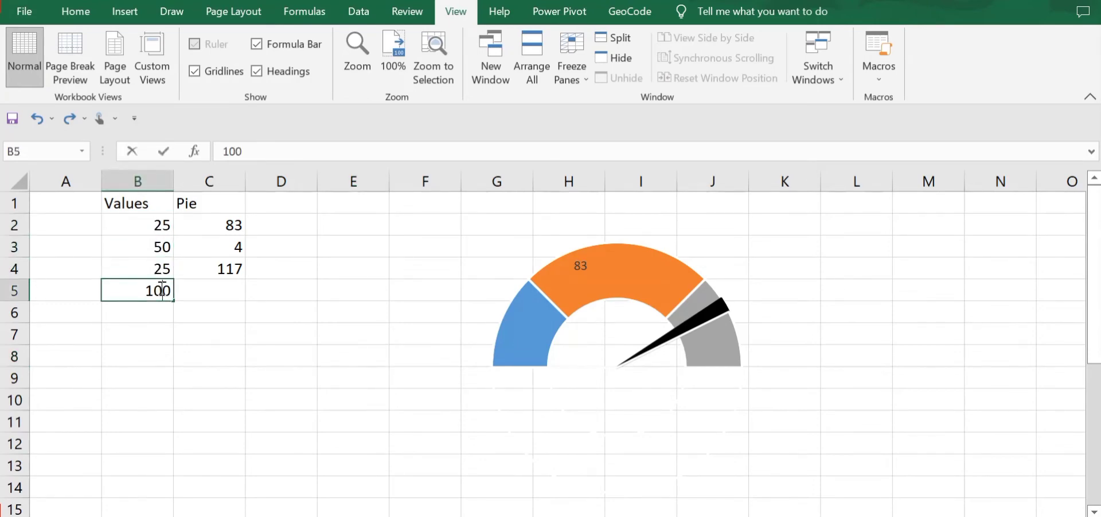
left_click(510, 363)
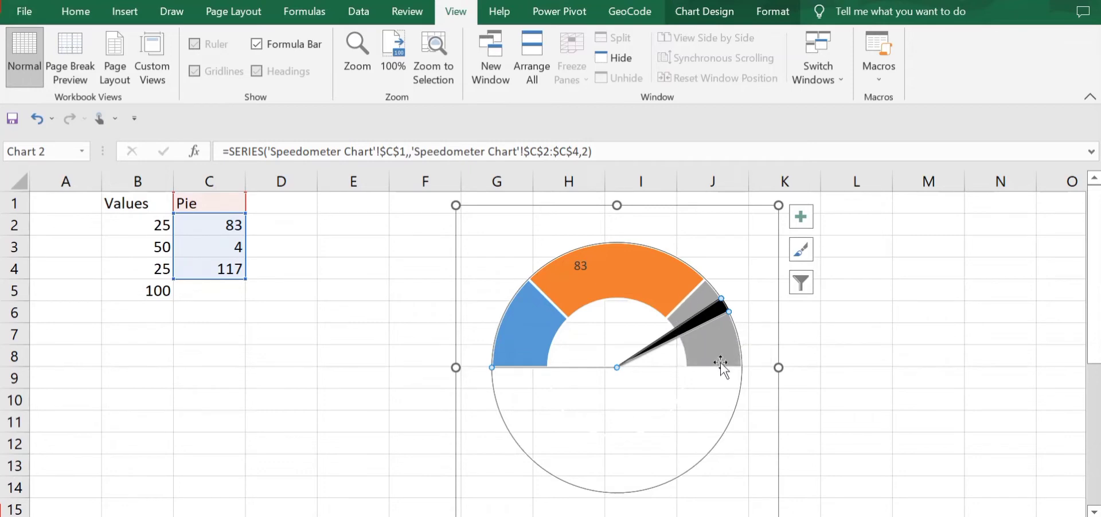
left_click(315, 352)
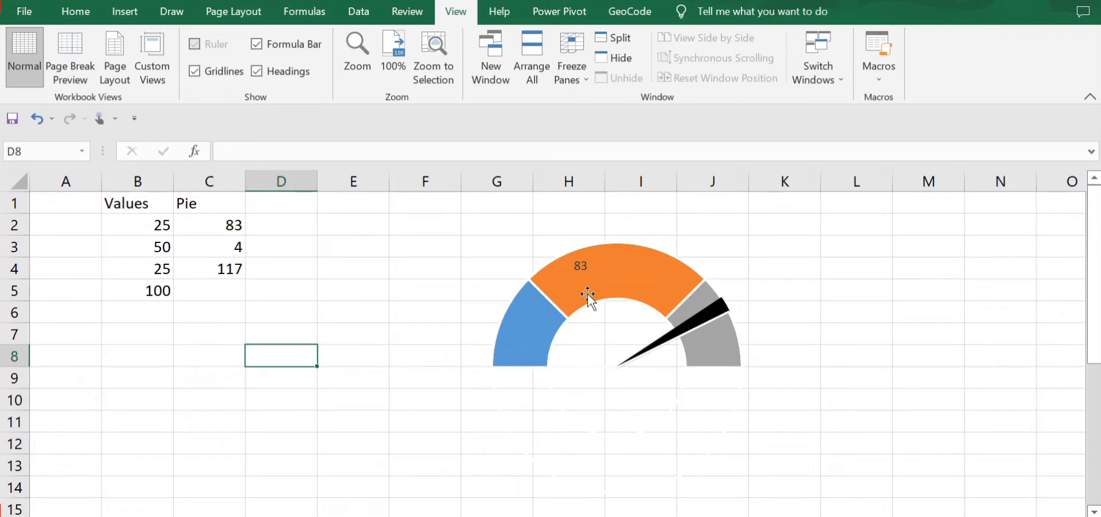
left_click(363, 352)
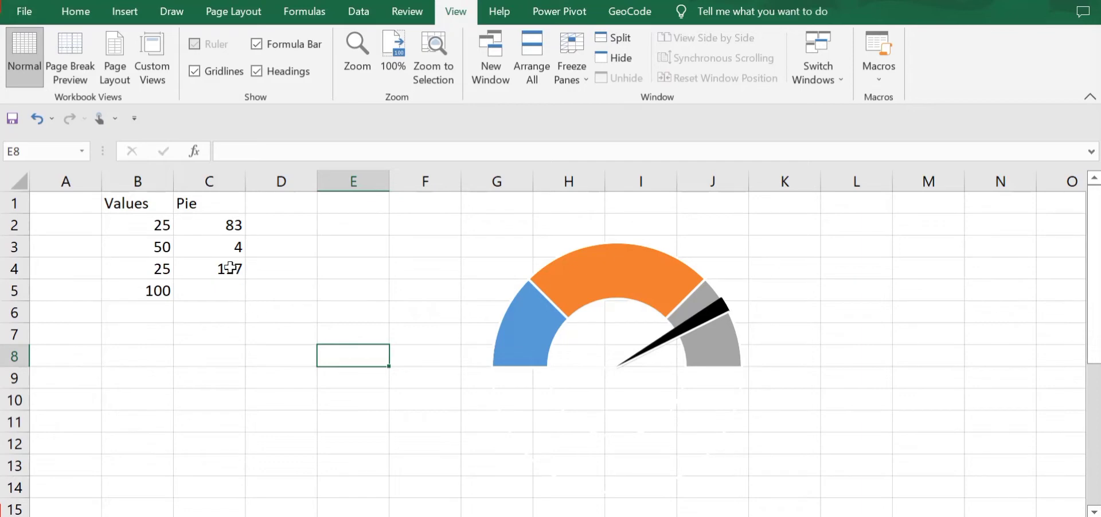
Check the Pie values 83 and 4 and C4's =(200-C2) formula giving 117
left_click(214, 224)
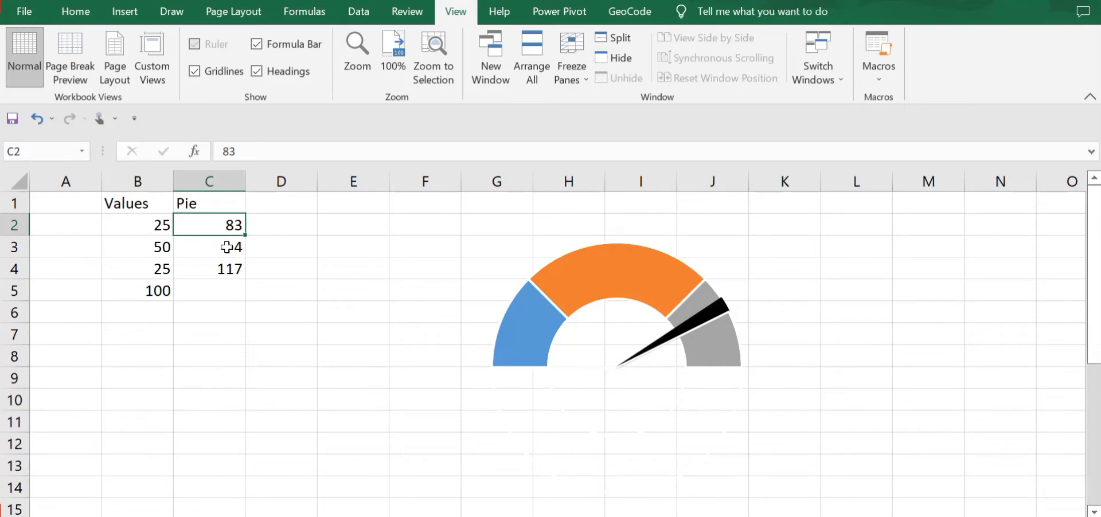
left_click(227, 247)
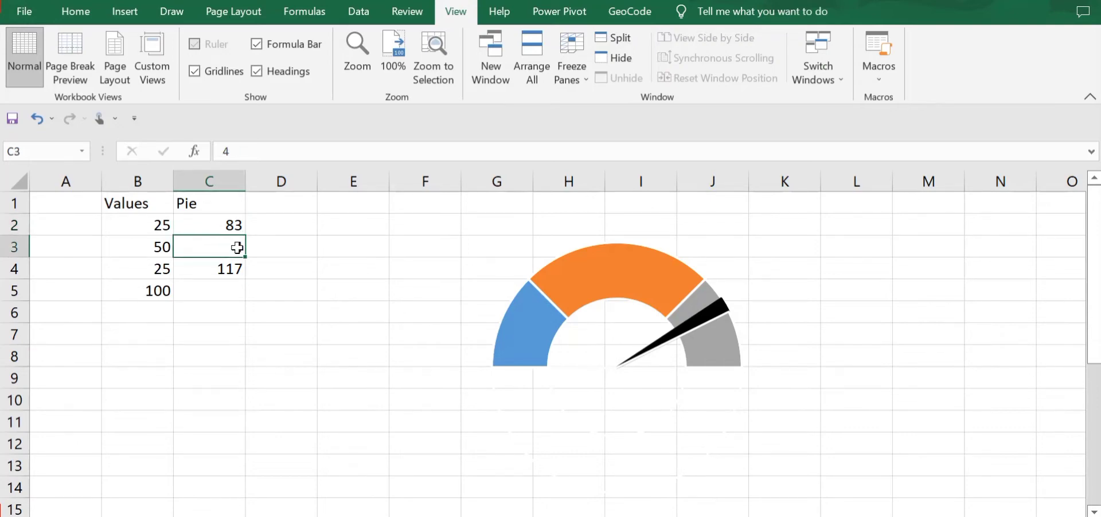
left_click(218, 271)
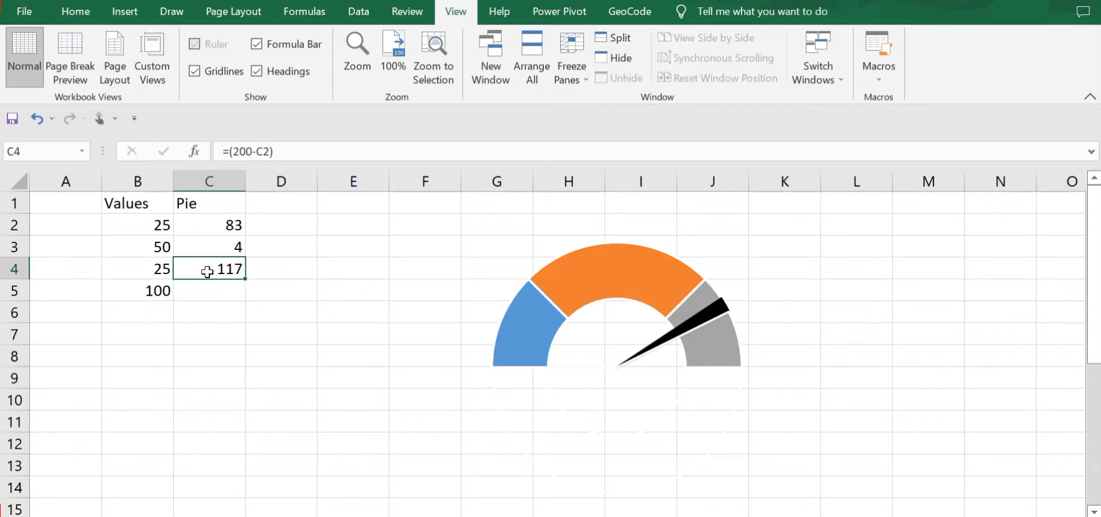
left_click(544, 245)
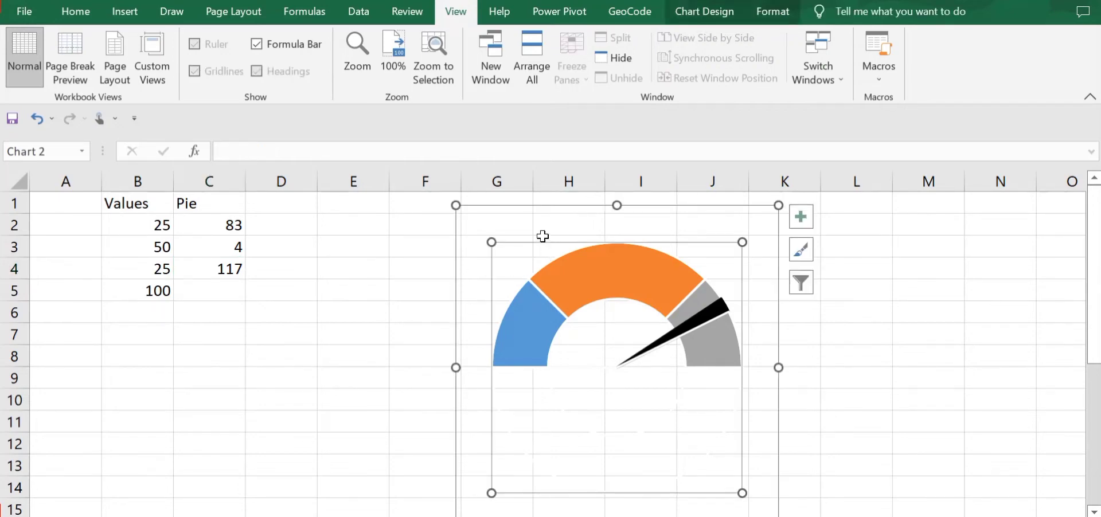
Delete the sample gauge chart from the sheet
left_click(542, 237)
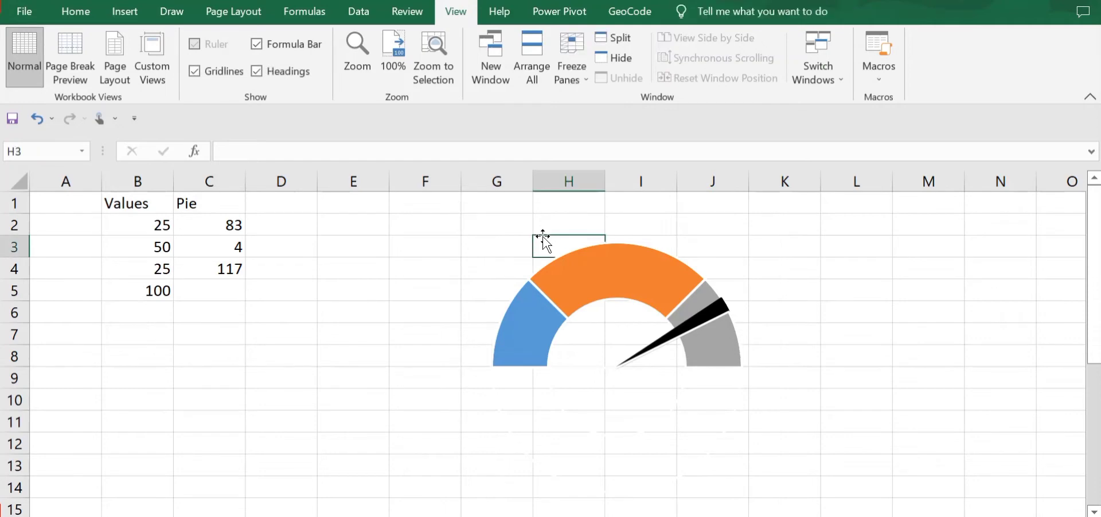
key("ctrl+z")
key("Delete")
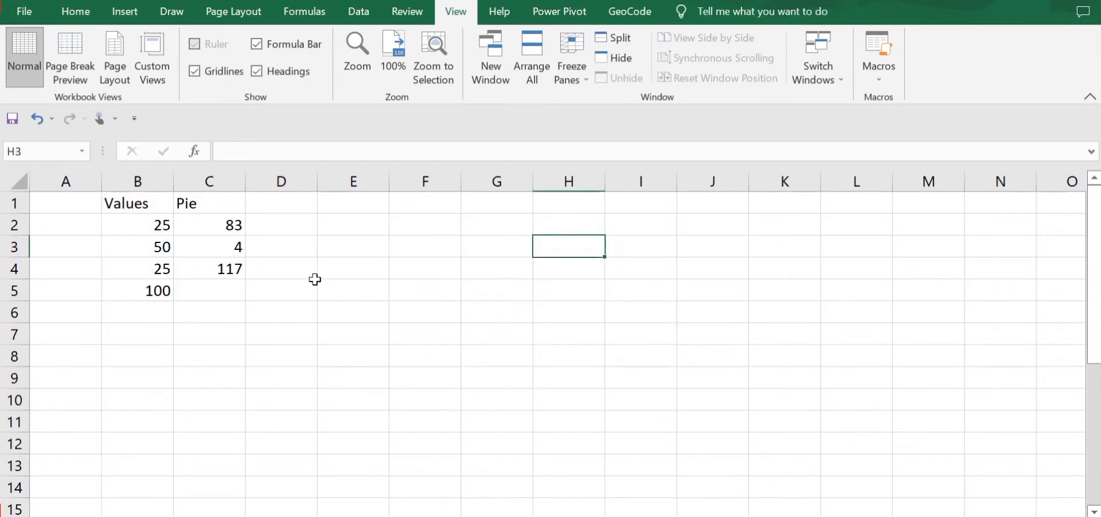
left_click(347, 224)
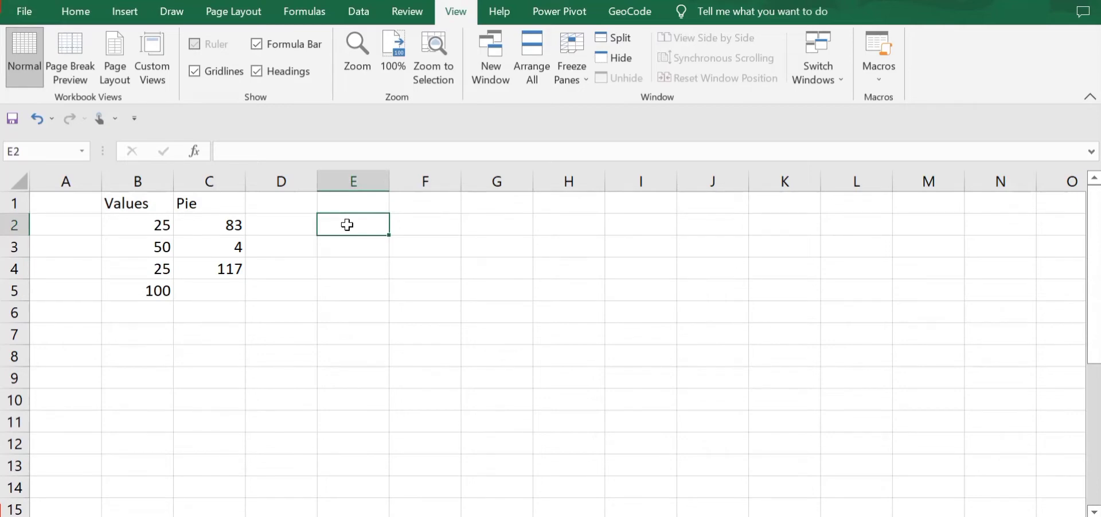
Rename the Pie header to Pointer and set C2 to 78
left_click(188, 201)
type("P")
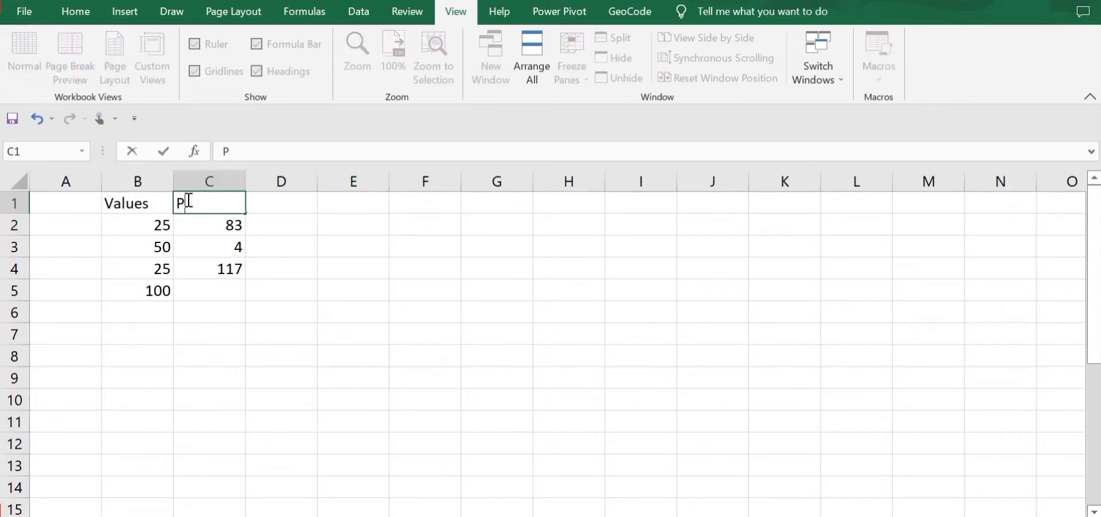
type("ointer")
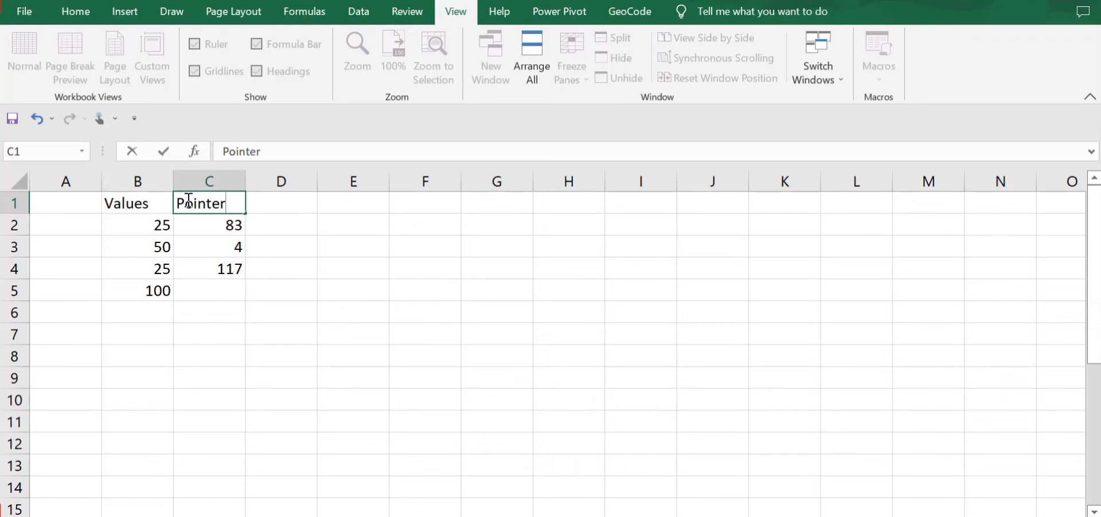
left_click(374, 215)
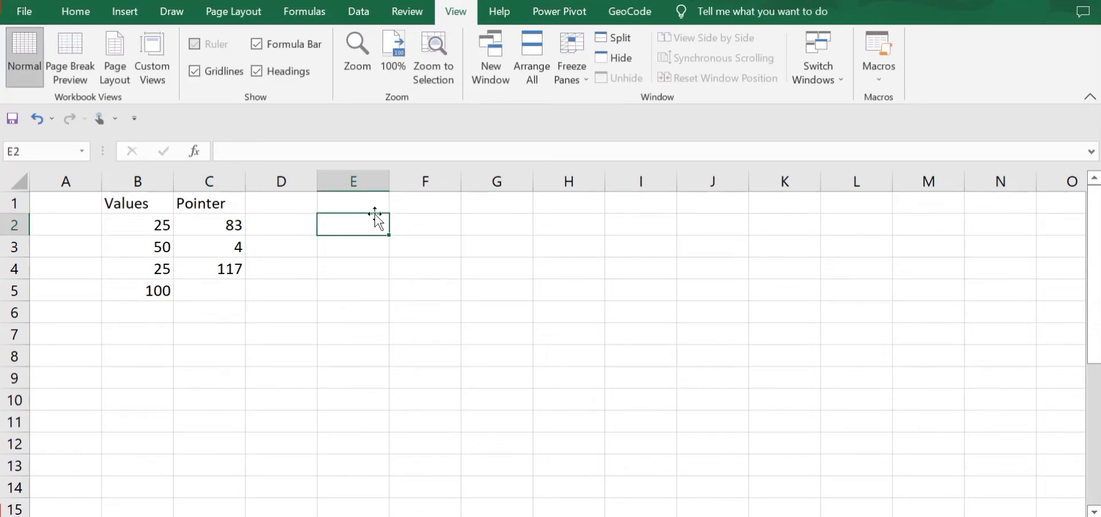
left_click(228, 226)
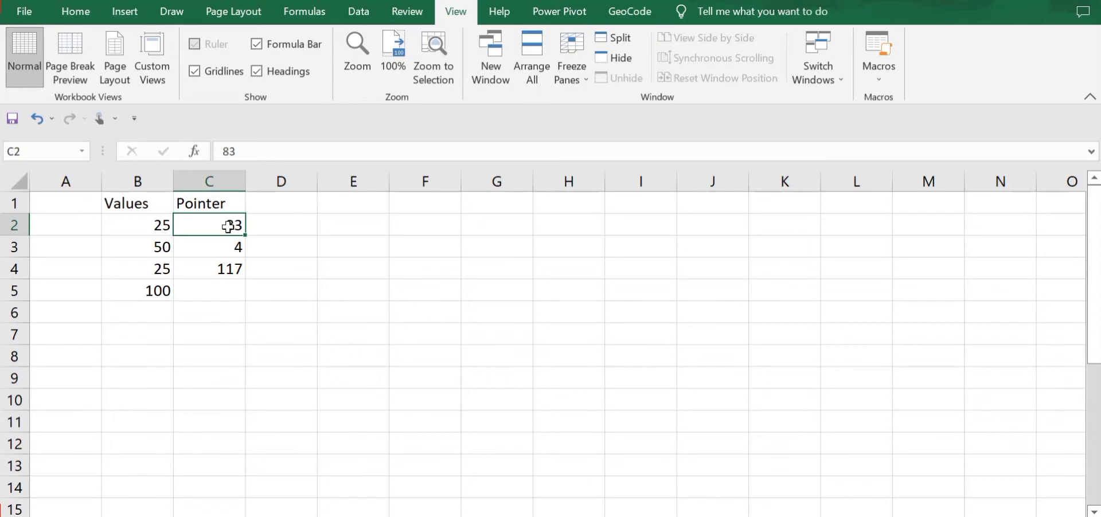
type("78")
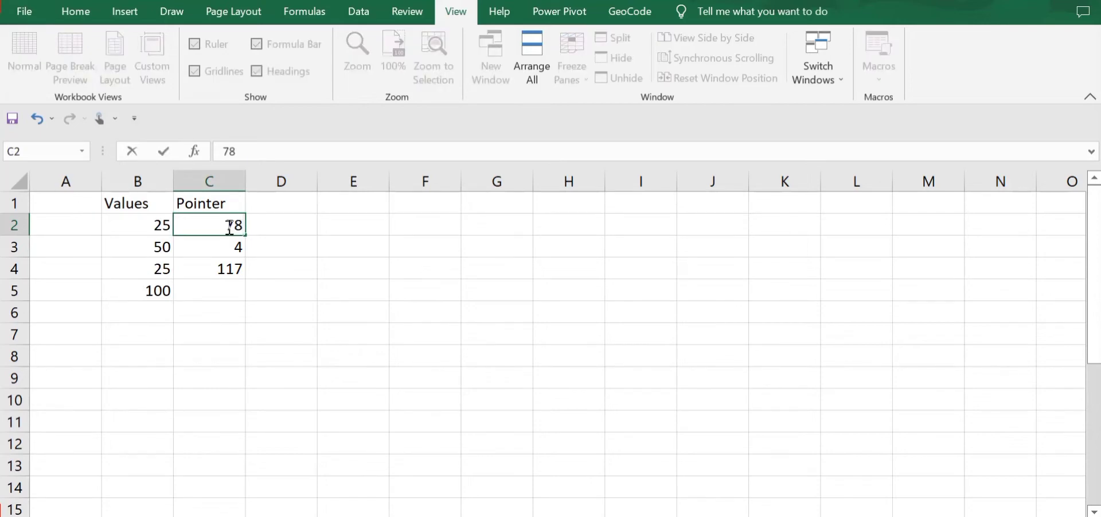
key("Return")
Replace C4's formula with =200-C2, giving 122
key("Down")
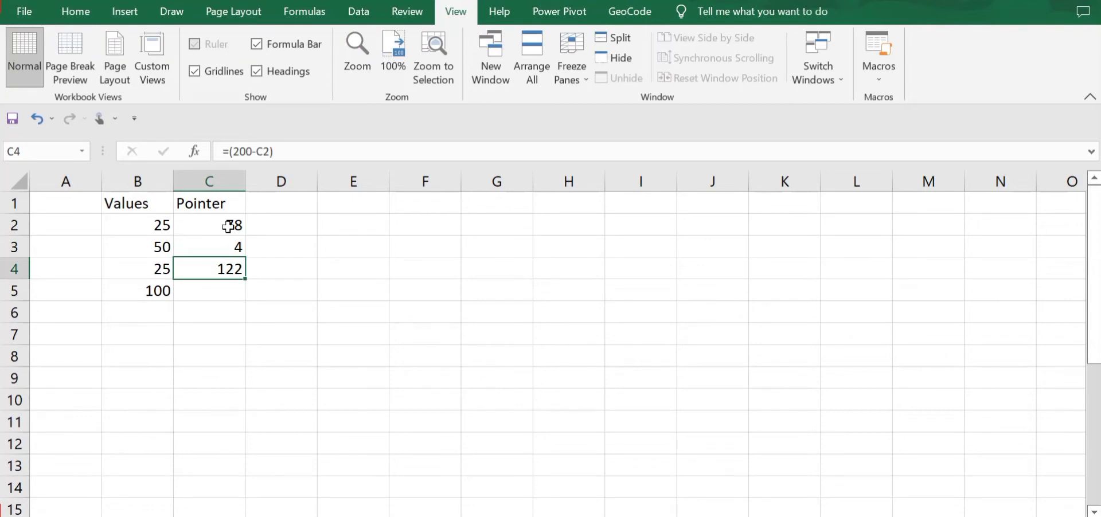
key("Delete")
type("=20")
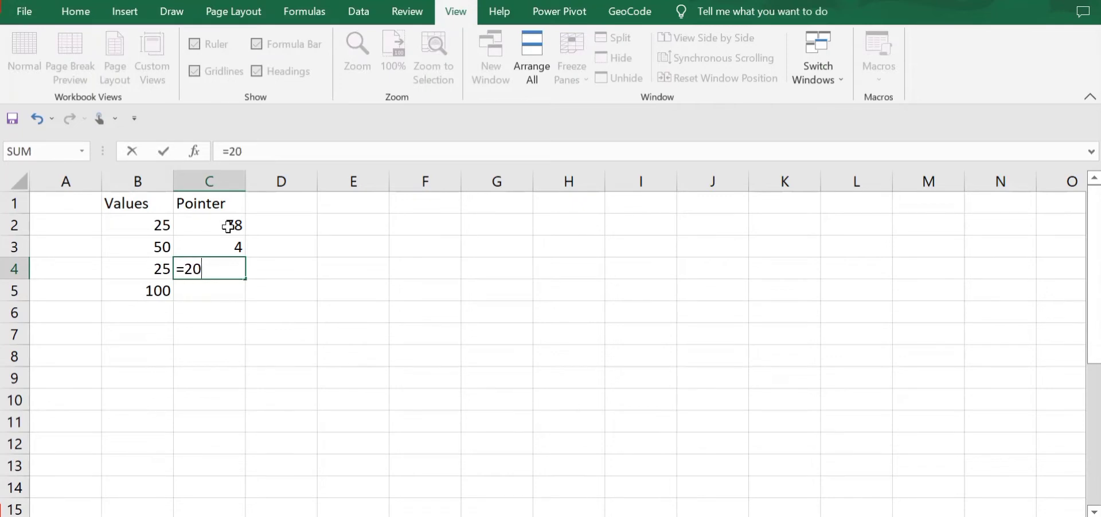
type("0-")
left_click(228, 228)
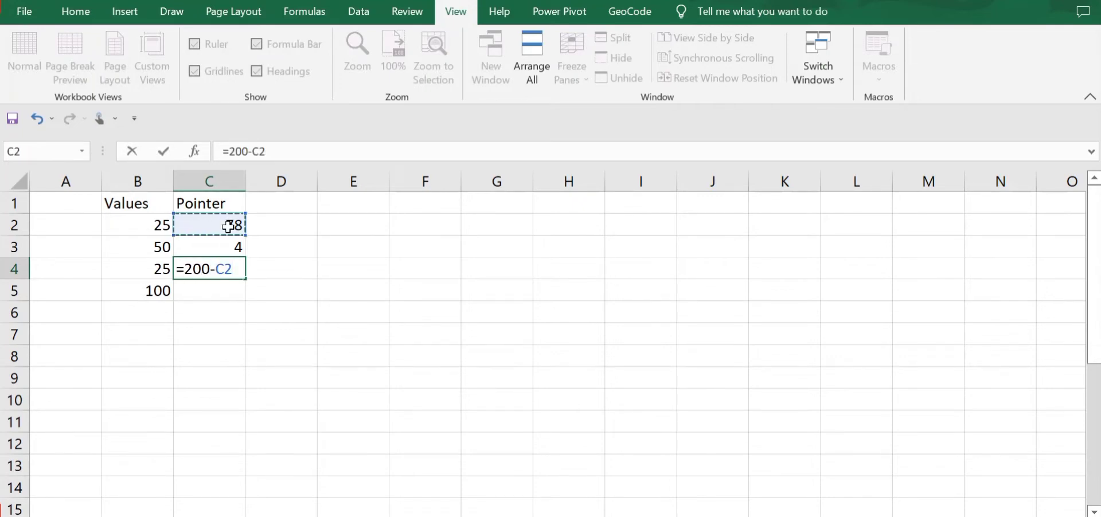
key("Return")
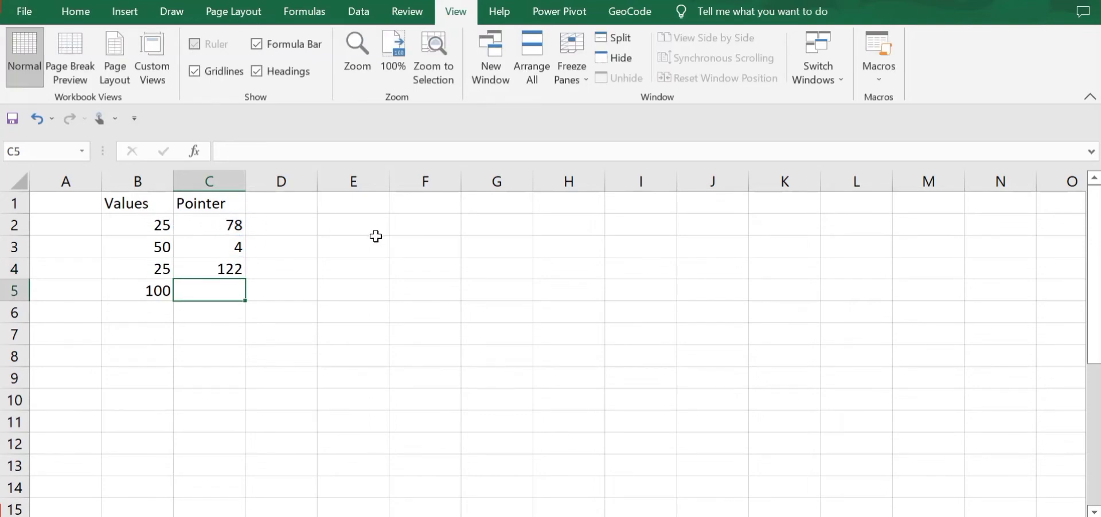
Insert a Doughnut chart from the Values and Pointer data in B1:C5
left_click(151, 202)
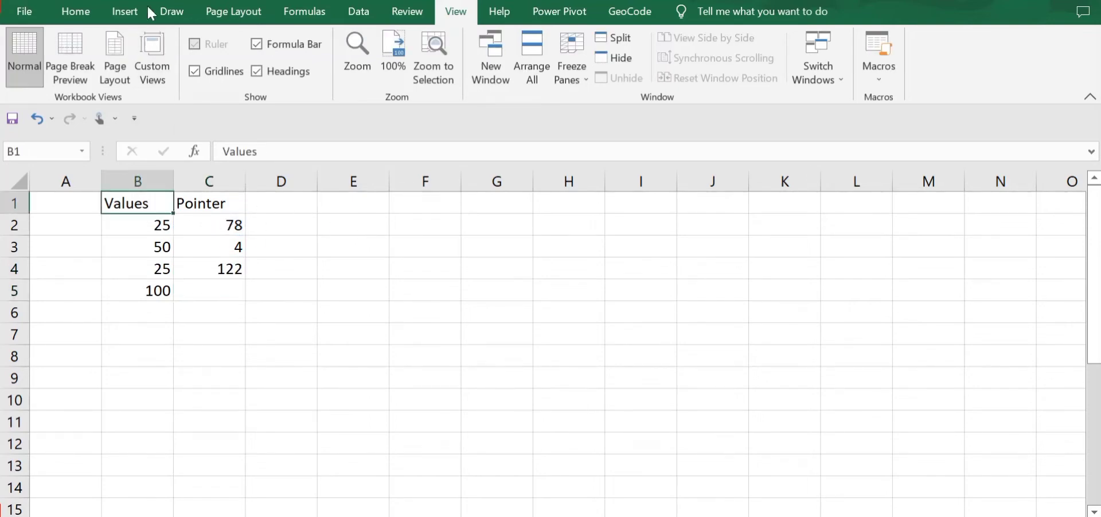
left_click(131, 13)
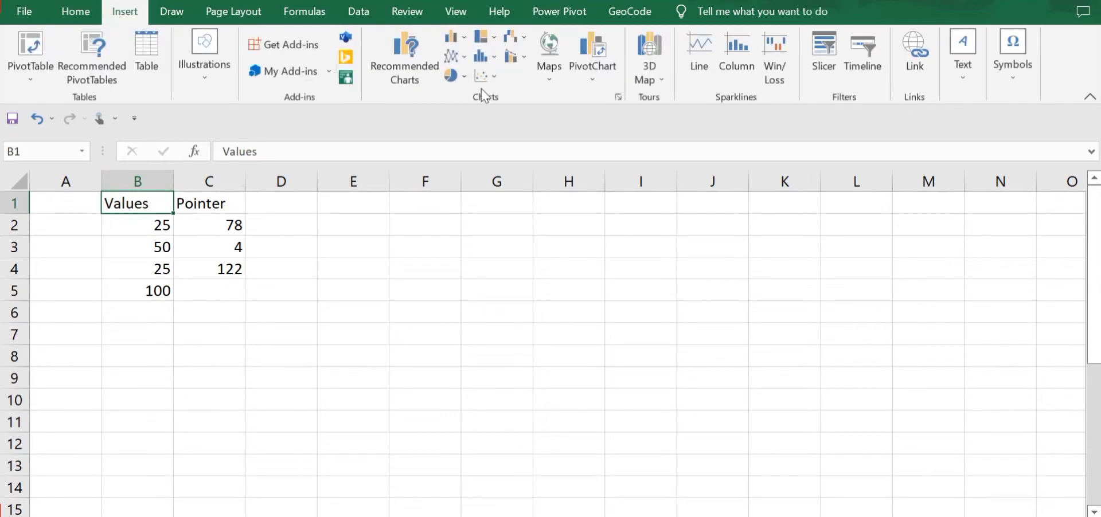
left_click(464, 76)
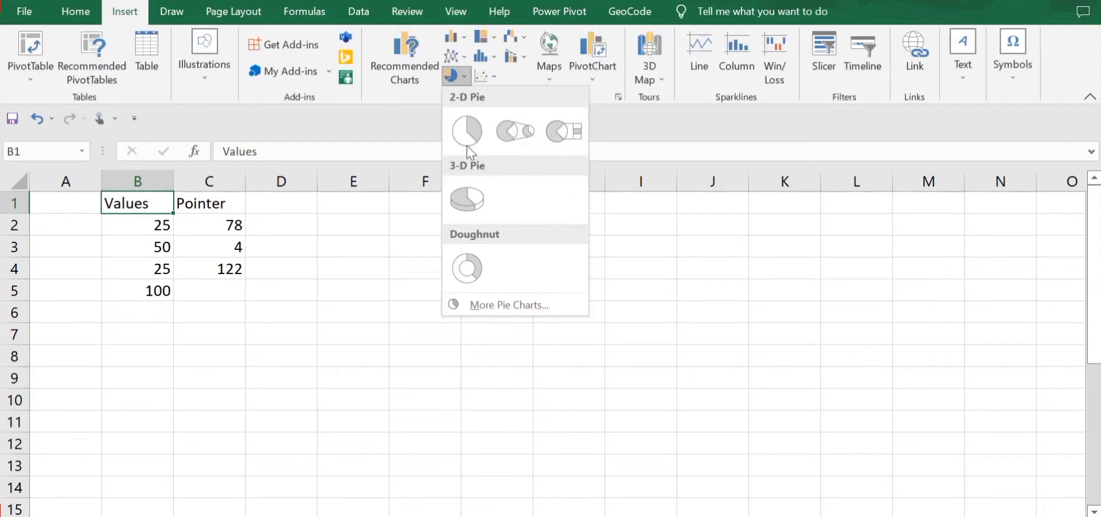
left_click(467, 270)
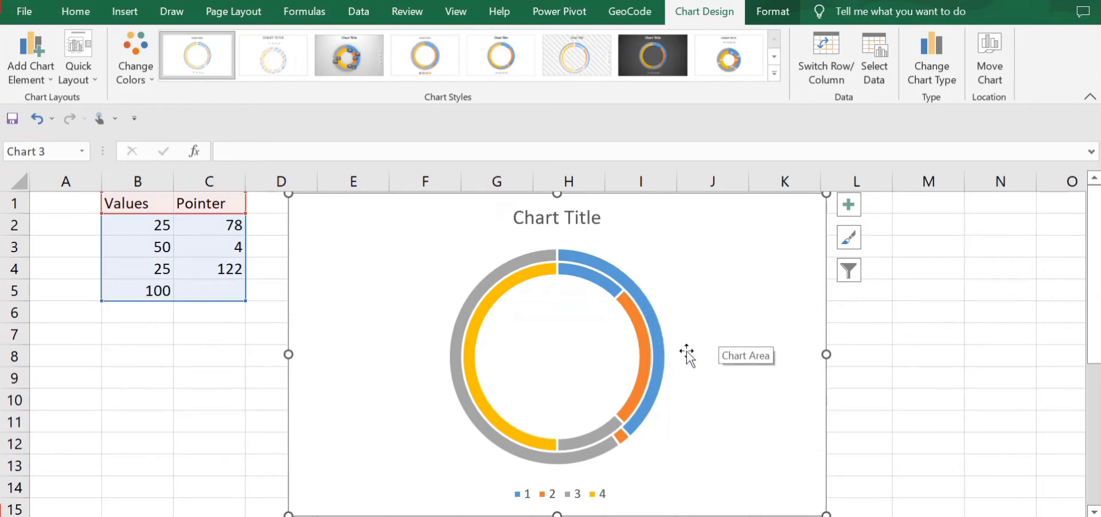
left_click(659, 338)
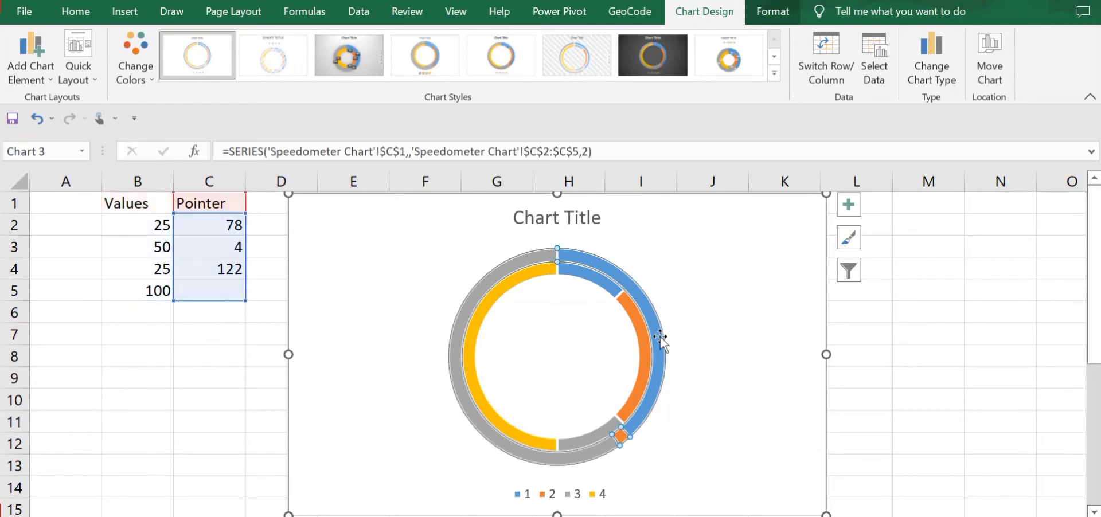
left_click(660, 338)
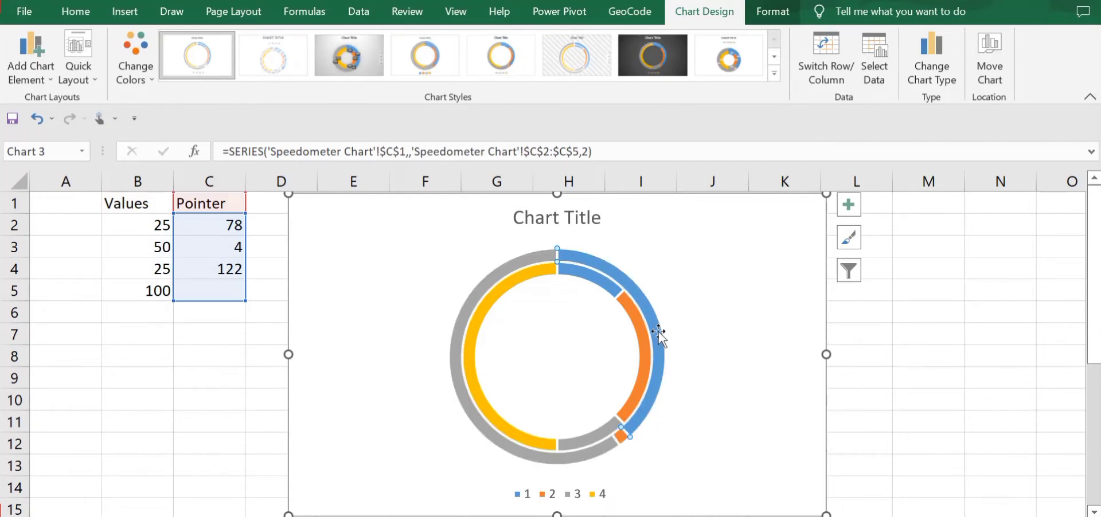
Set the Values series' angle of first slice to 270°
double_click(659, 334)
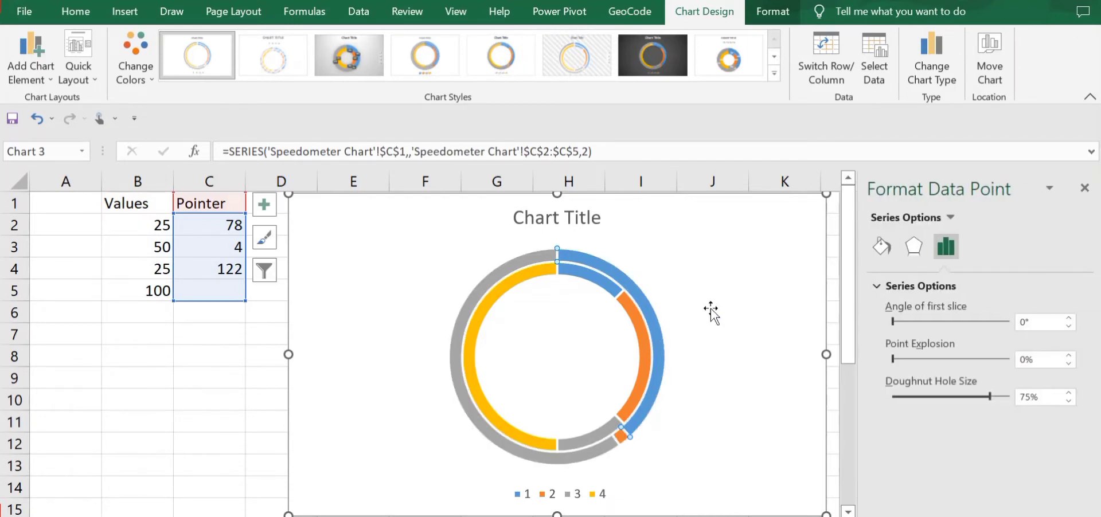
left_click(950, 217)
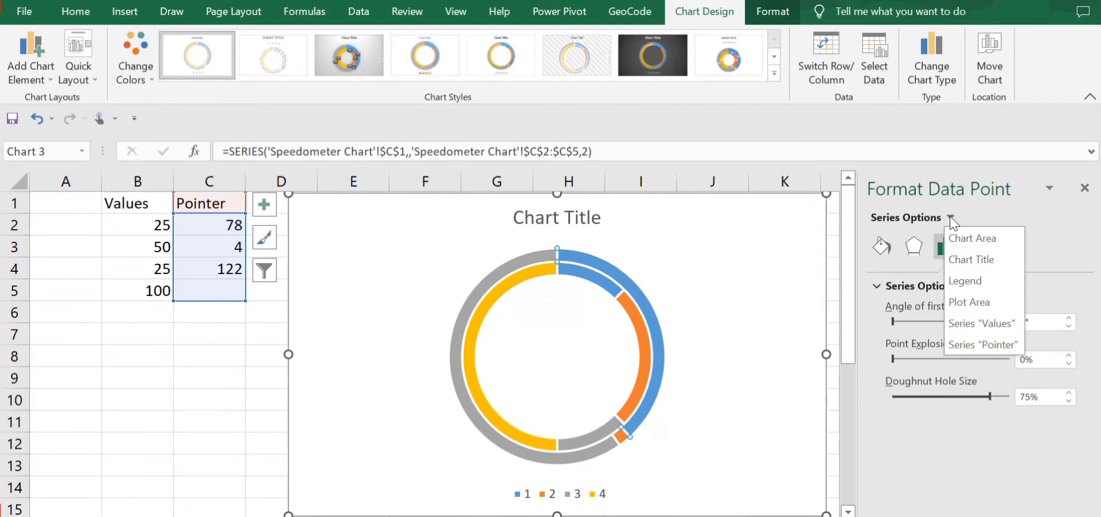
left_click(980, 325)
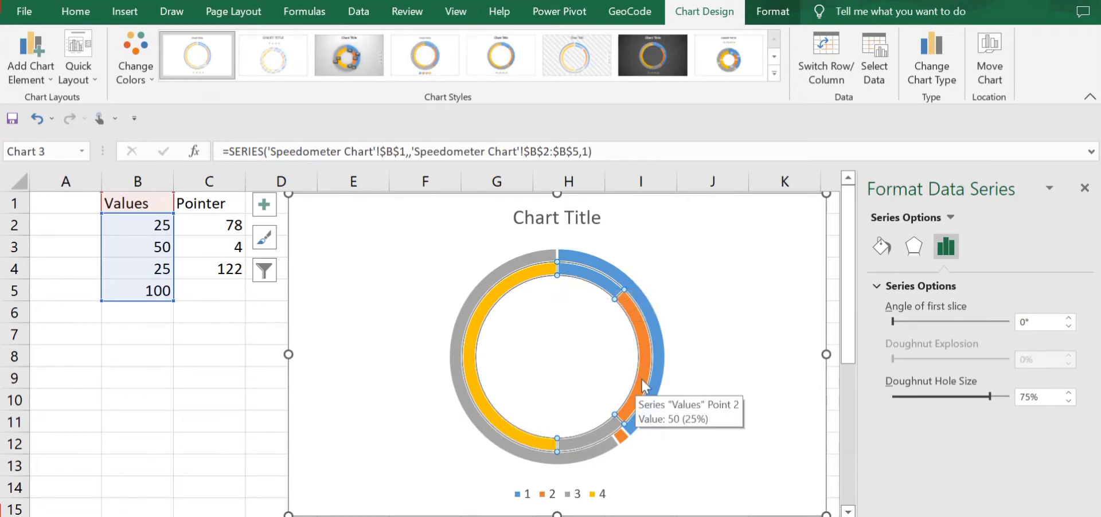
left_click(1021, 323)
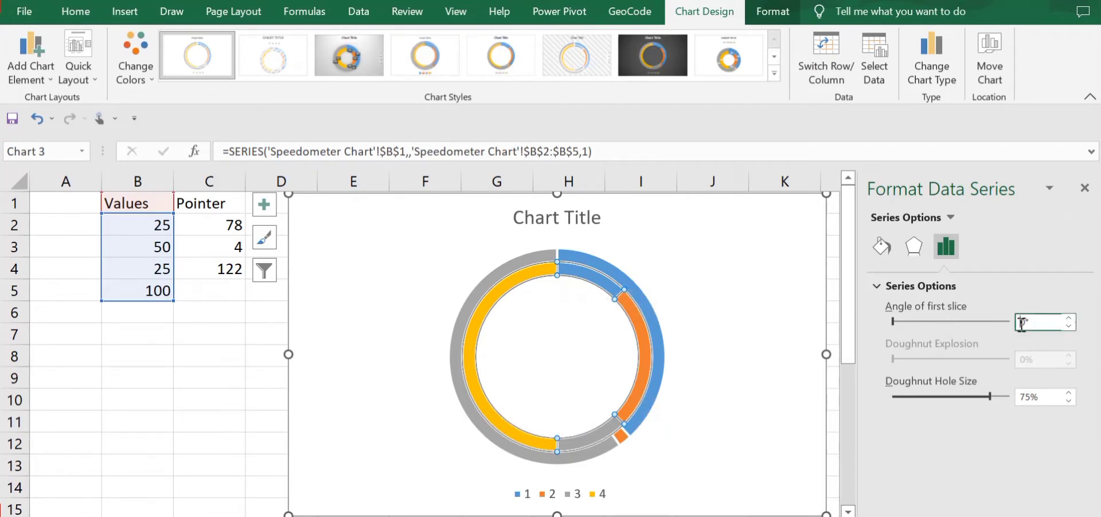
type("27")
key("Return")
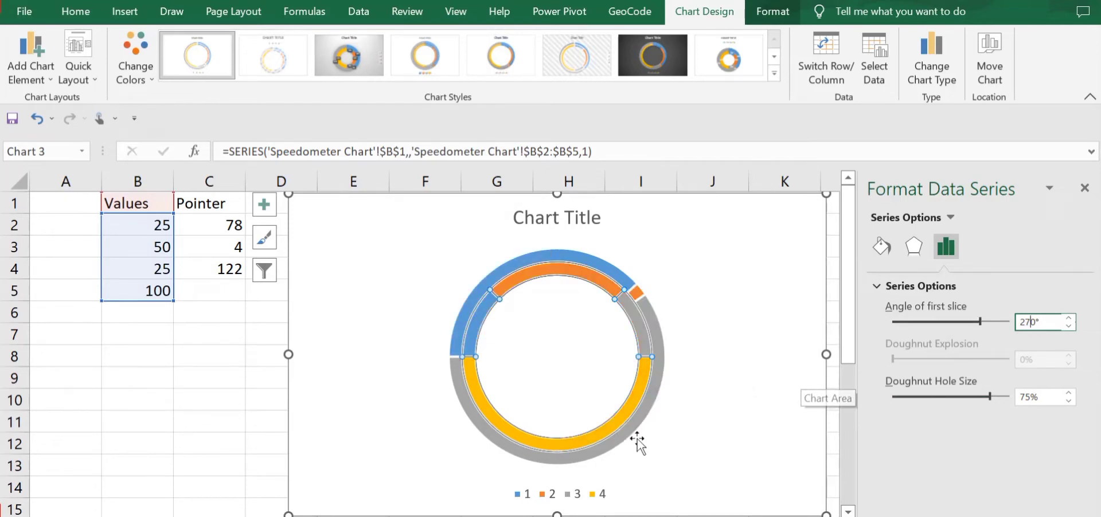
Give the yellow bottom 100 slice of the Values ring No fill
left_click(600, 430)
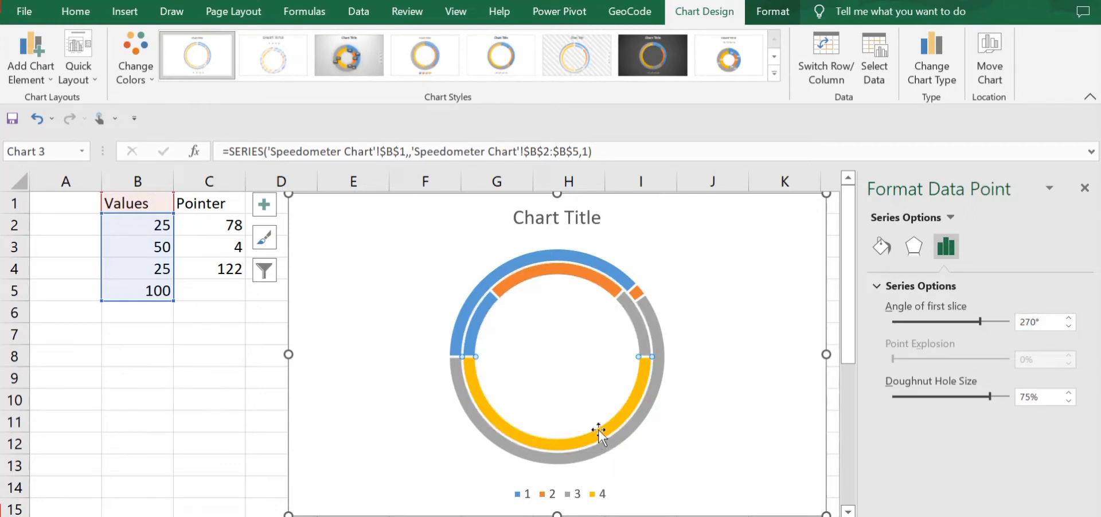
left_click(874, 248)
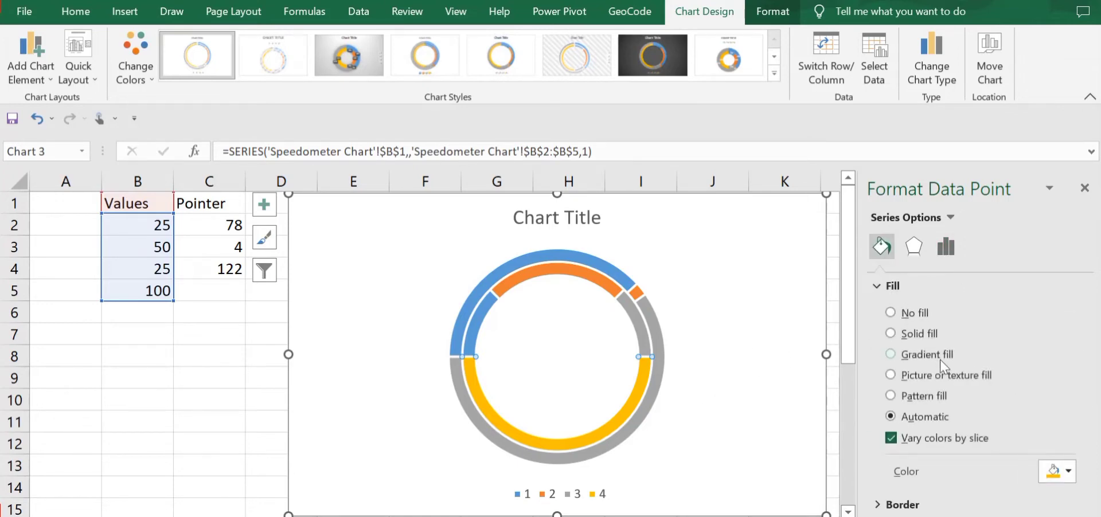
left_click(901, 313)
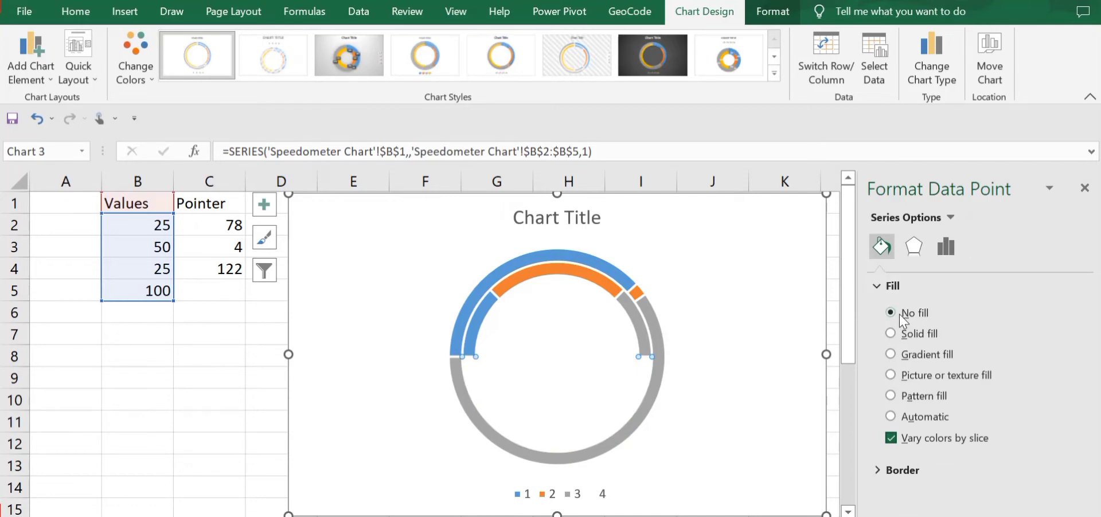
left_click(476, 319)
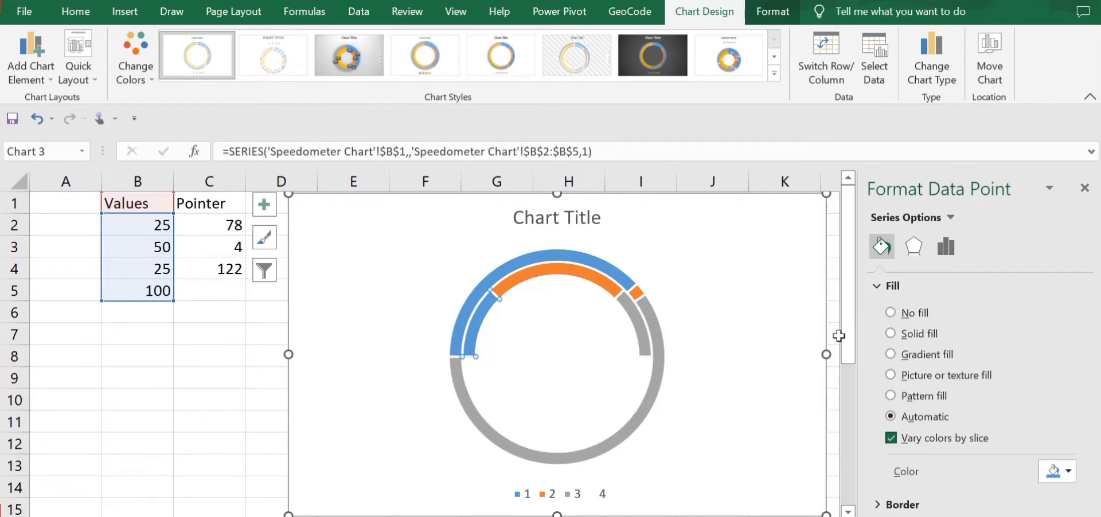
left_click(1060, 471)
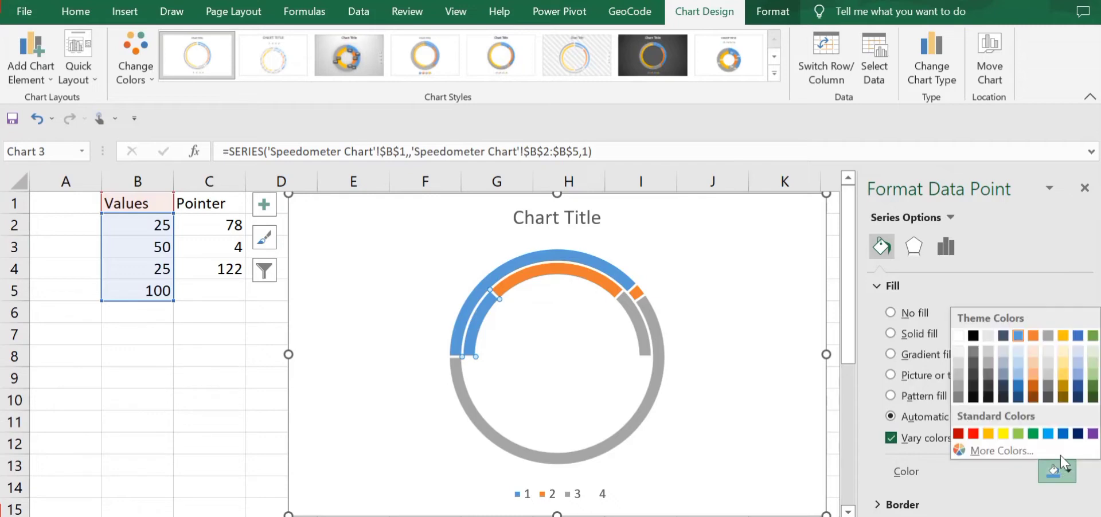
Colour the first half-ring slice red and the middle slice a dark gold solid fill
left_click(976, 436)
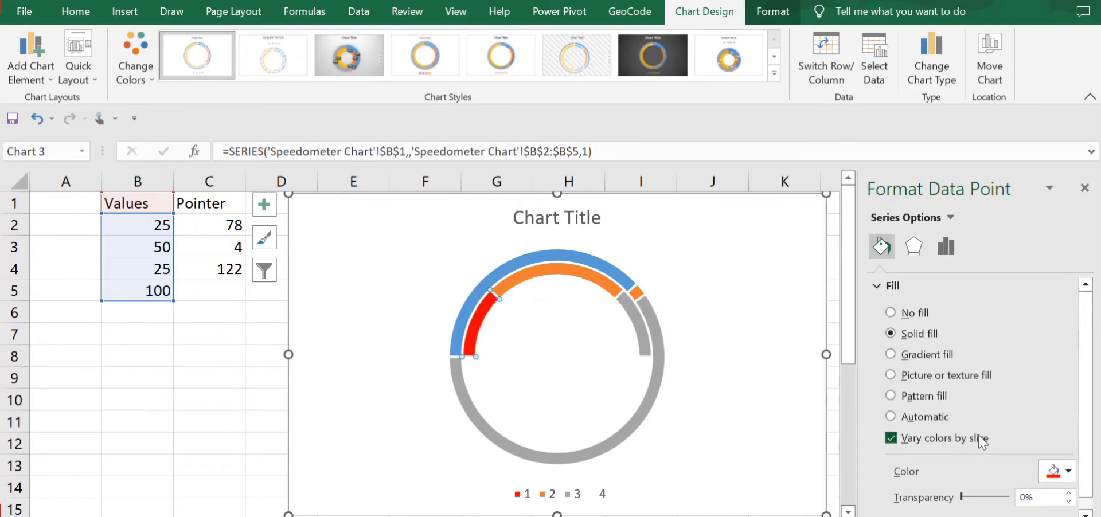
left_click(560, 268)
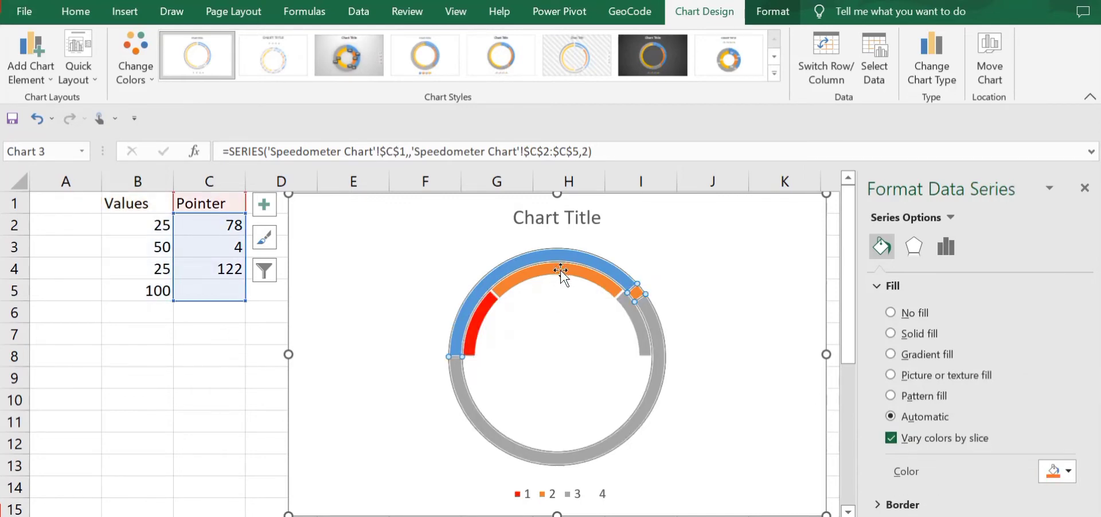
left_click(560, 269)
left_click(560, 270)
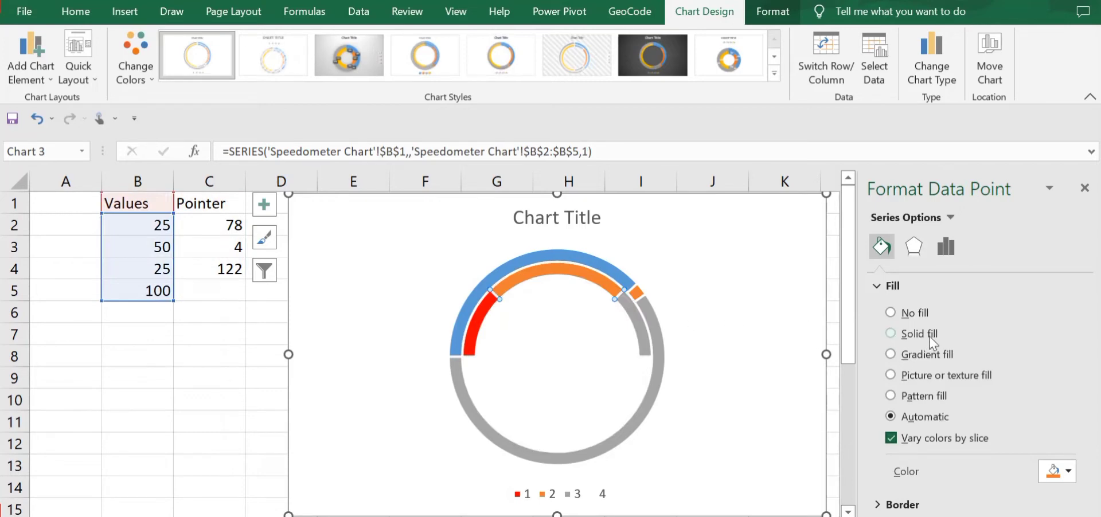
left_click(890, 334)
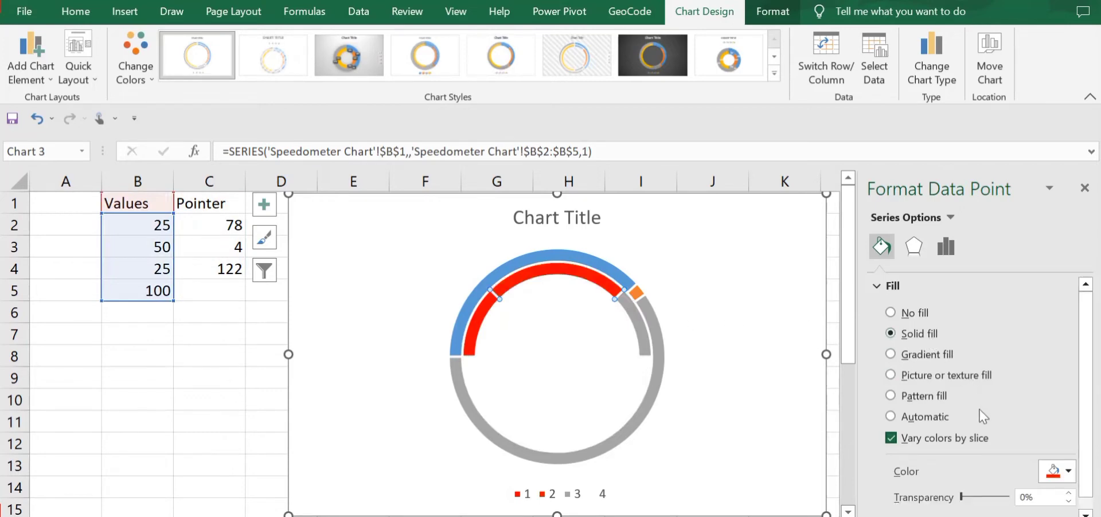
left_click(1065, 475)
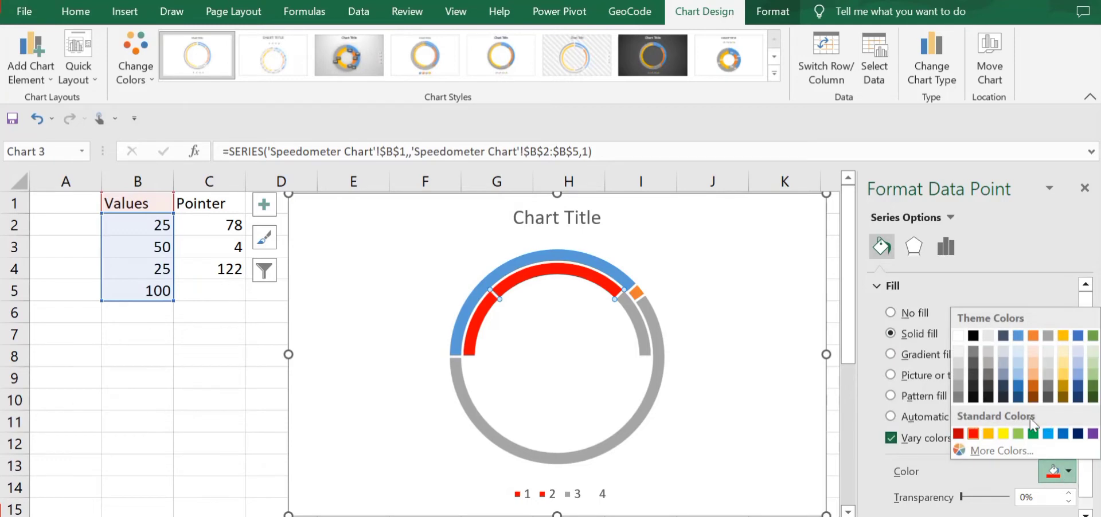
left_click(1062, 383)
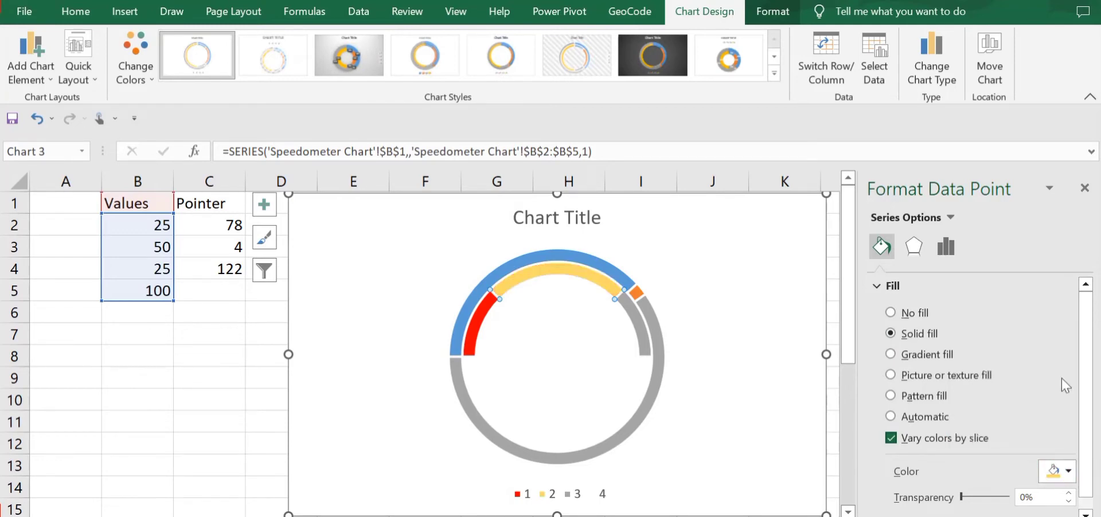
left_click(1069, 472)
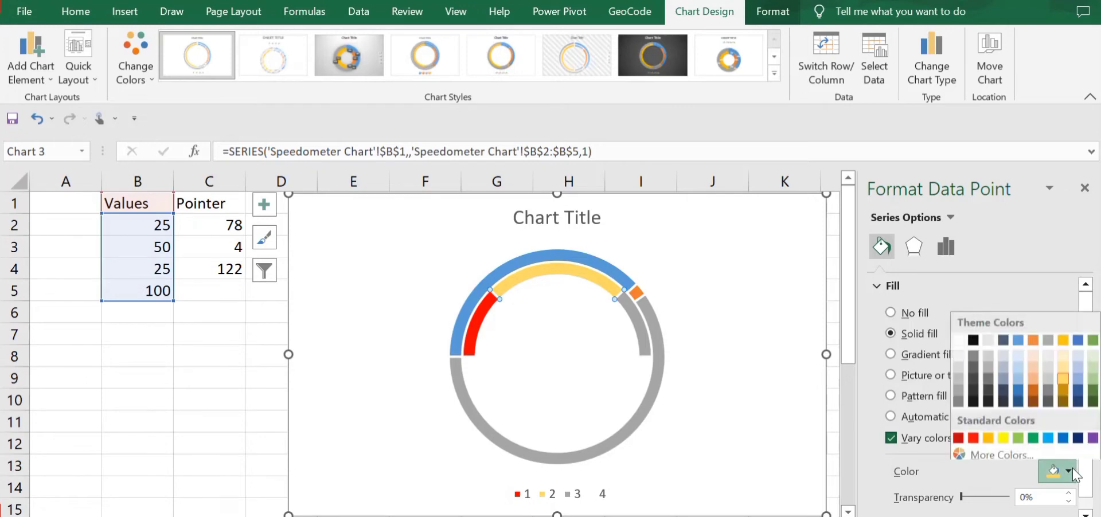
left_click(1065, 337)
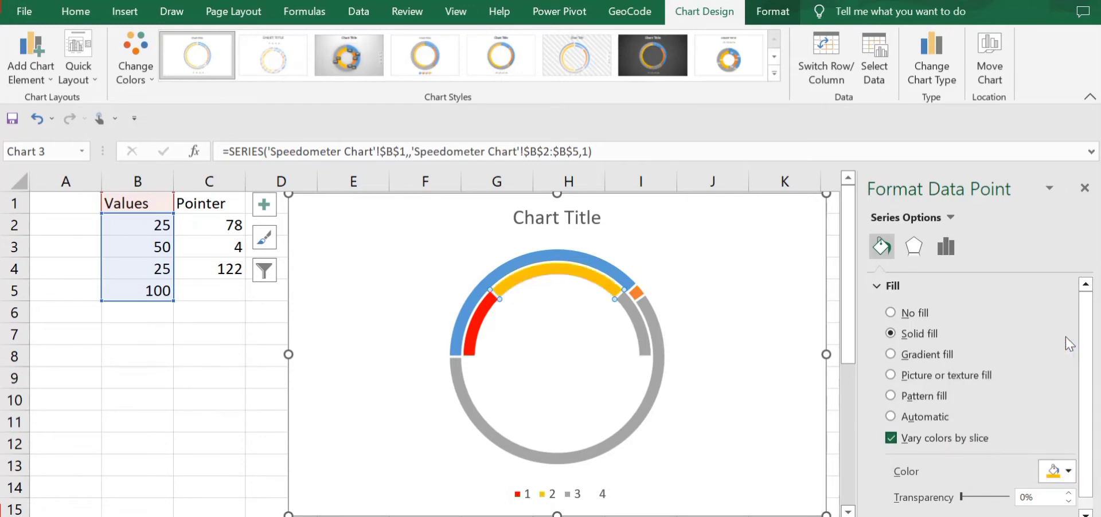
Give the third half-ring slice a dark green solid fill
left_click(638, 331)
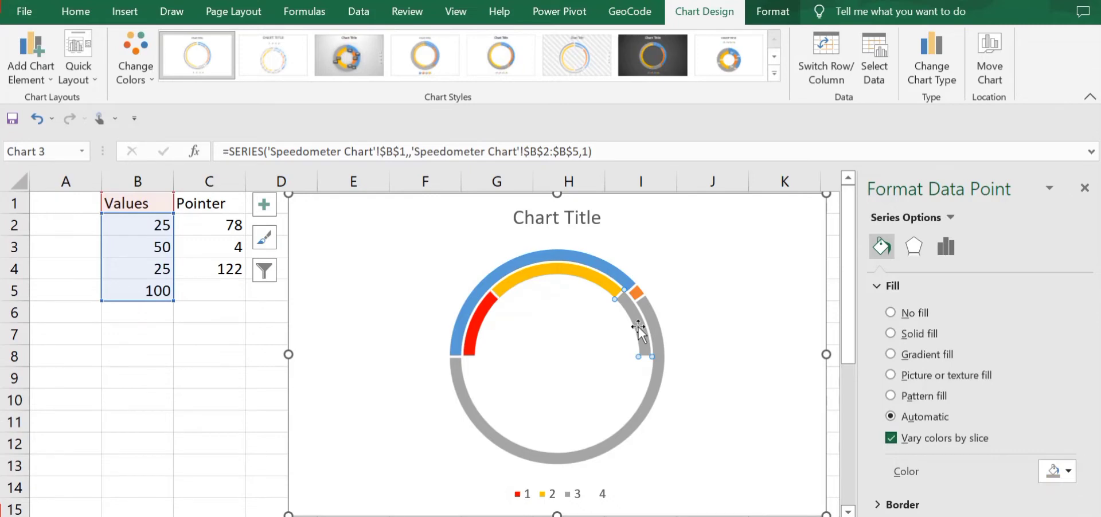
left_click(890, 344)
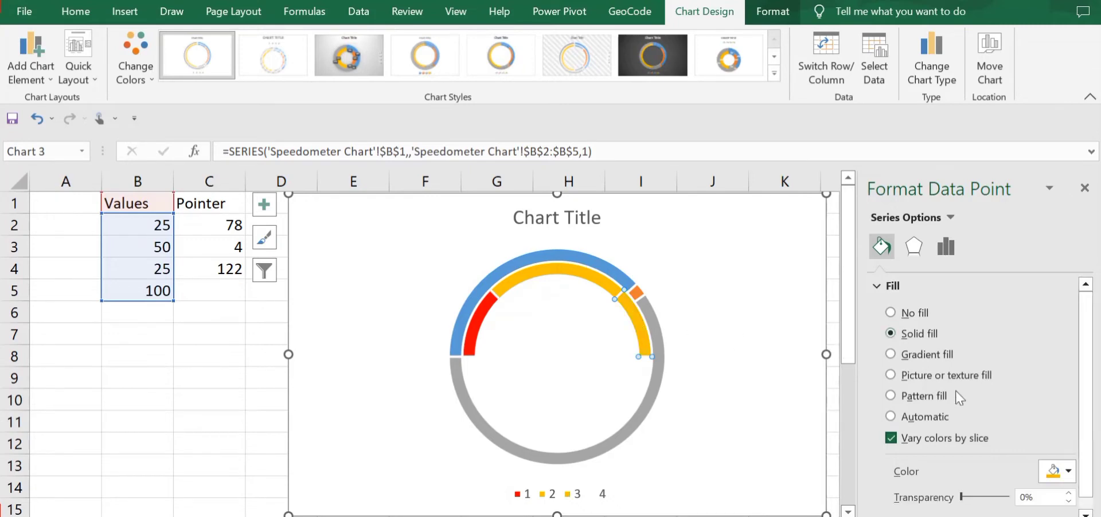
left_click(1058, 472)
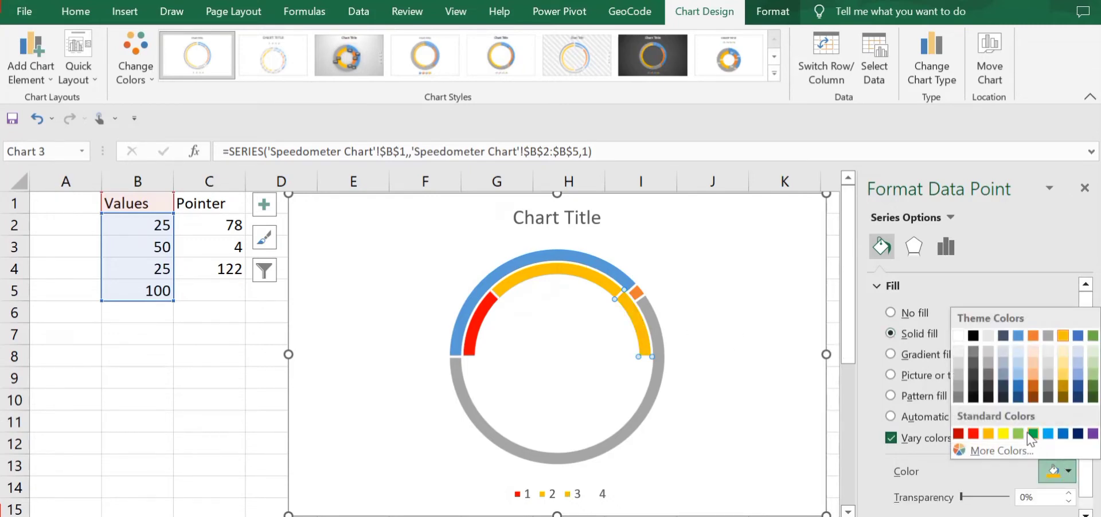
left_click(1095, 389)
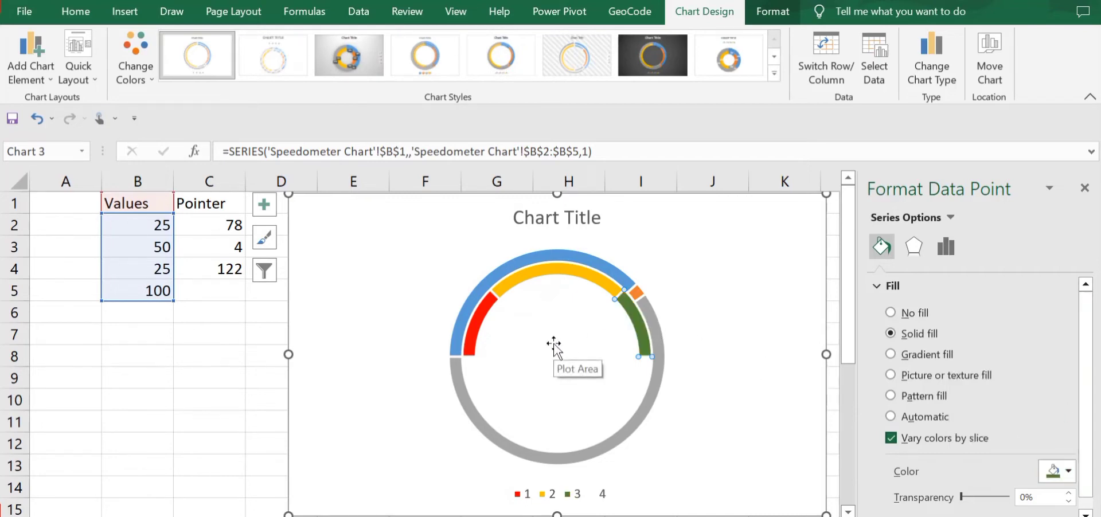
left_click(622, 436)
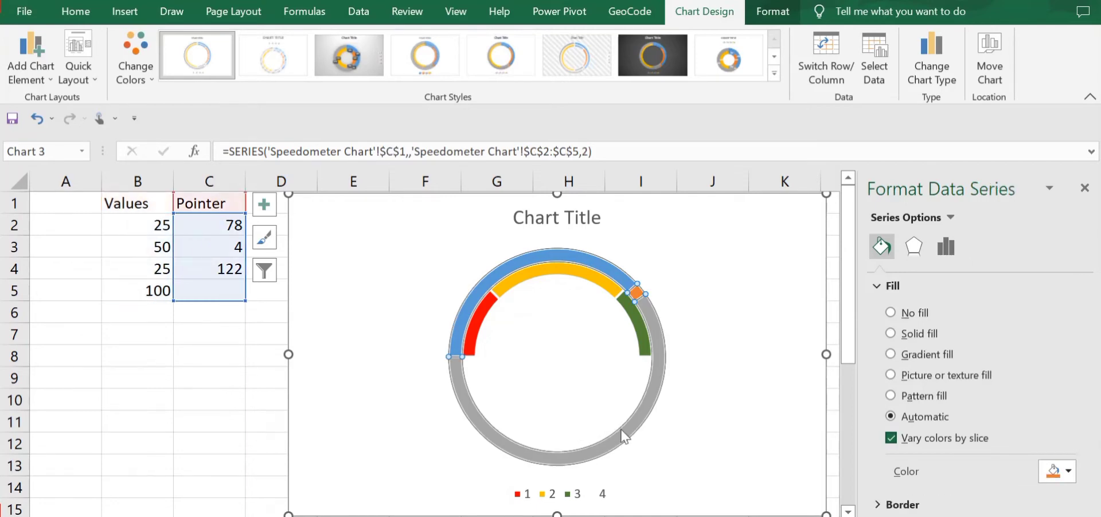
Change the Pointer series' chart type to Pie in the Combo settings
right_click(624, 435)
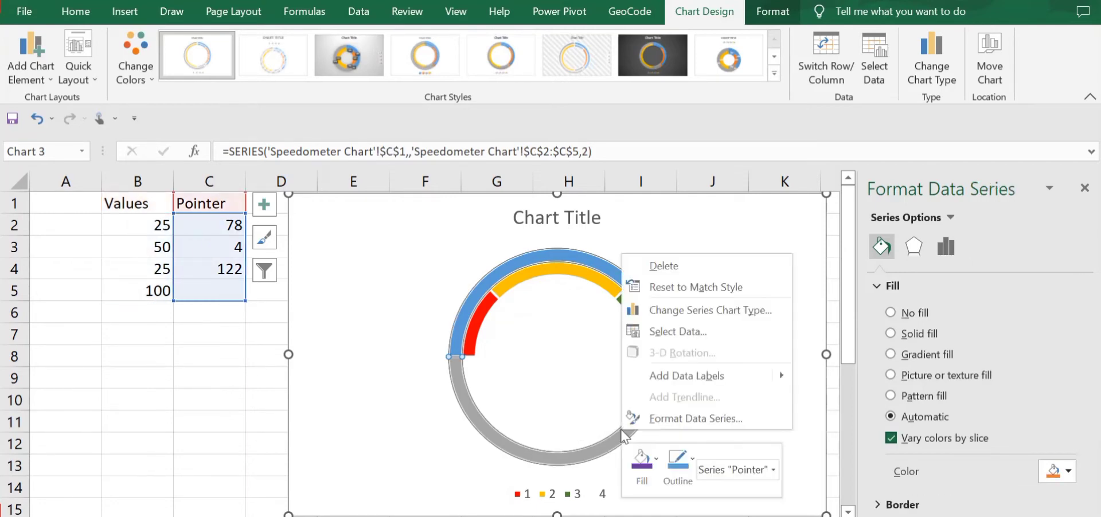
left_click(707, 311)
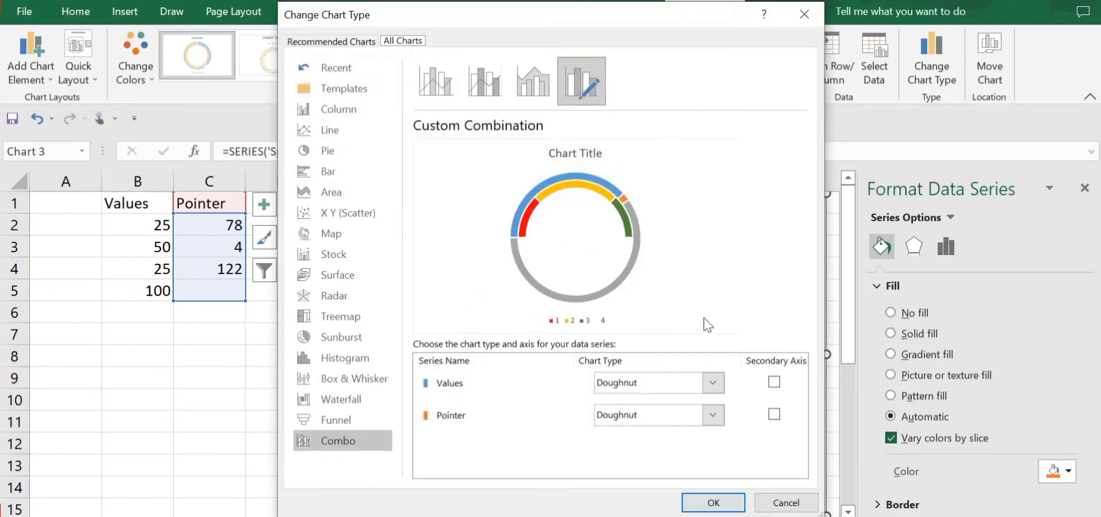
left_click(713, 415)
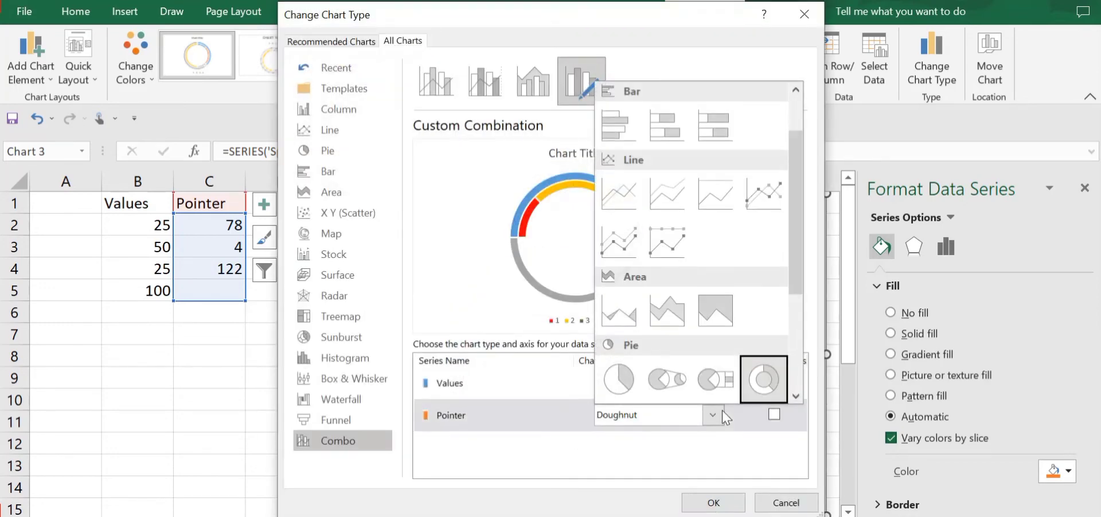
left_click(618, 380)
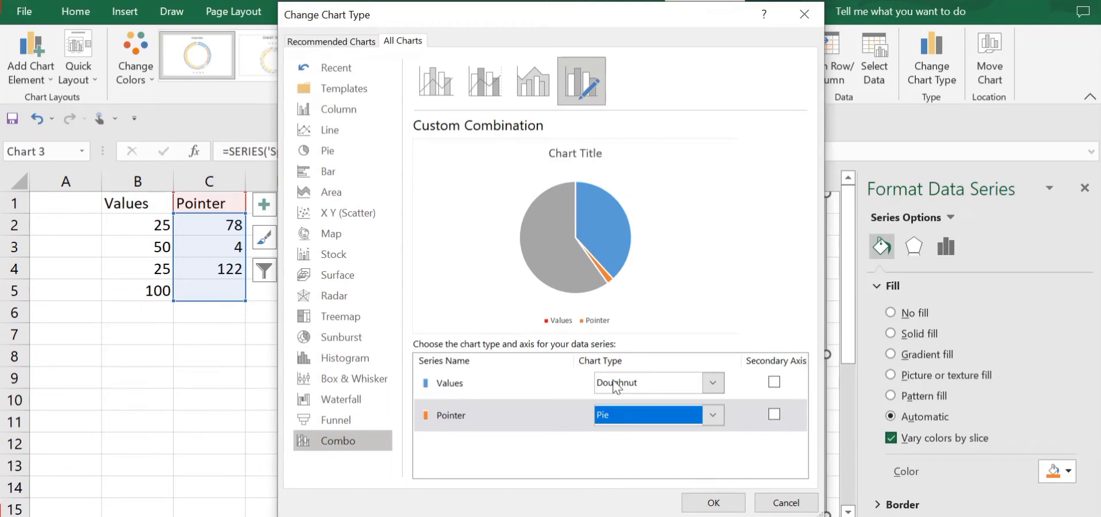
left_click(713, 504)
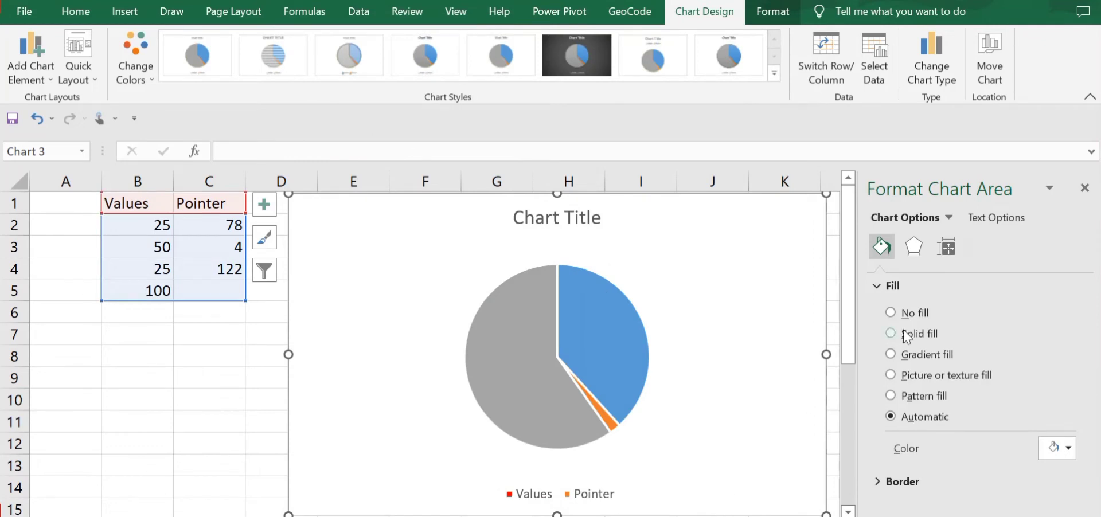
Set the Pointer pie's angle of first slice to 270°
left_click(949, 218)
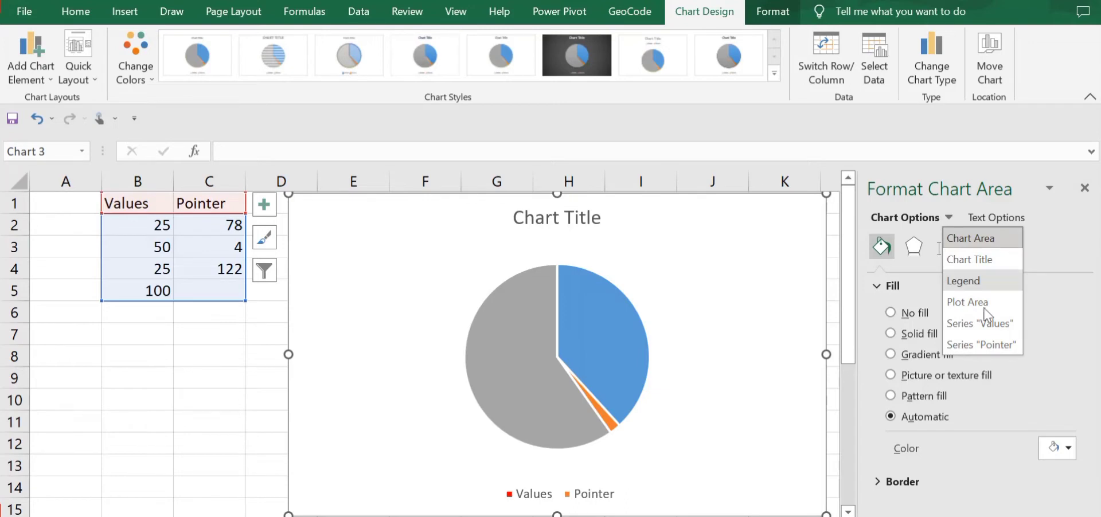
left_click(981, 345)
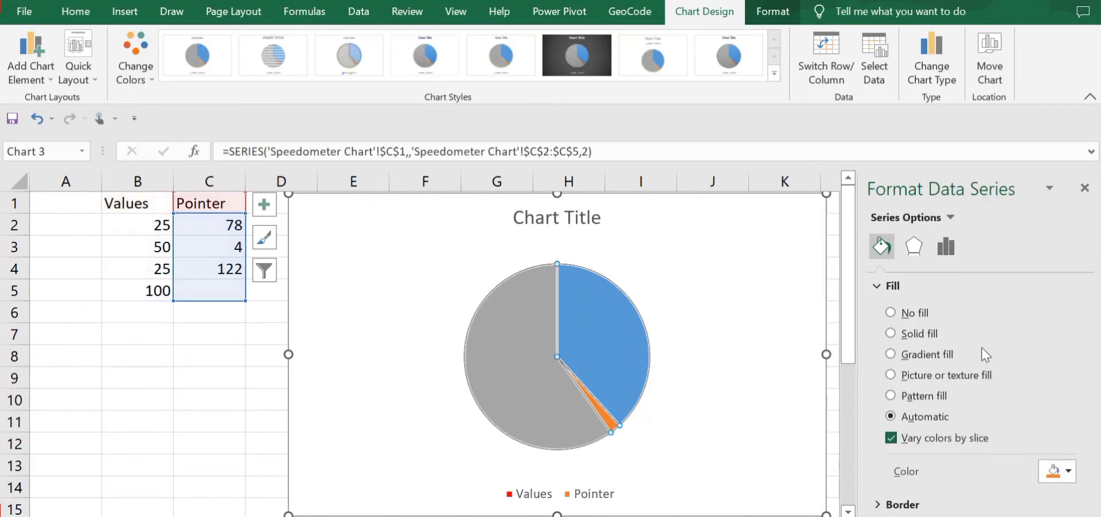
left_click(946, 246)
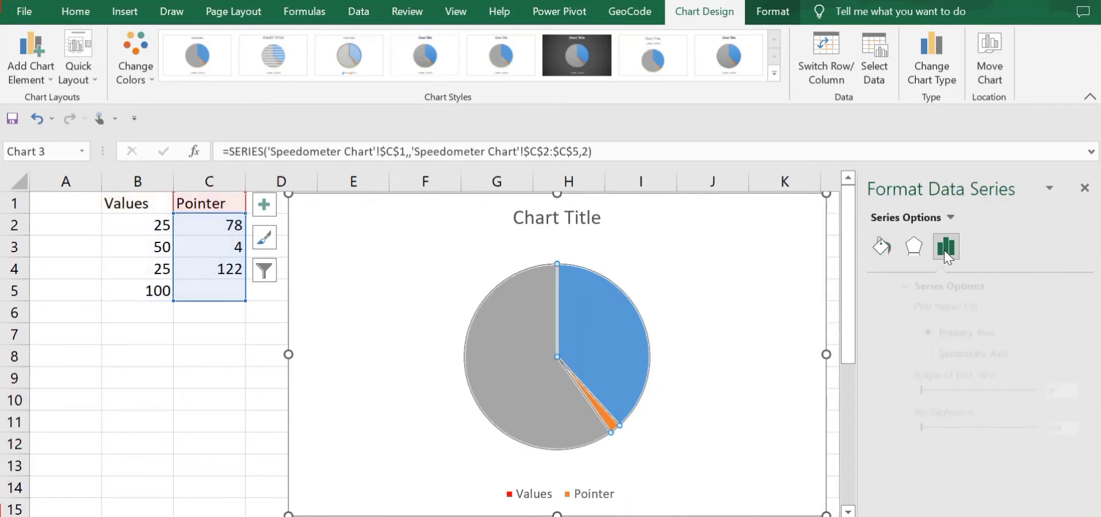
left_click(1020, 392)
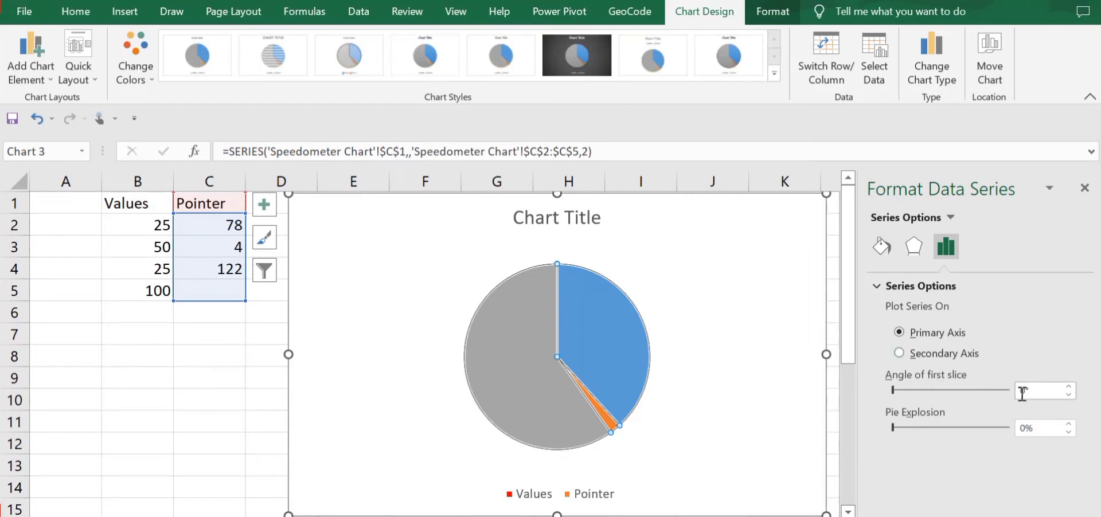
type("2")
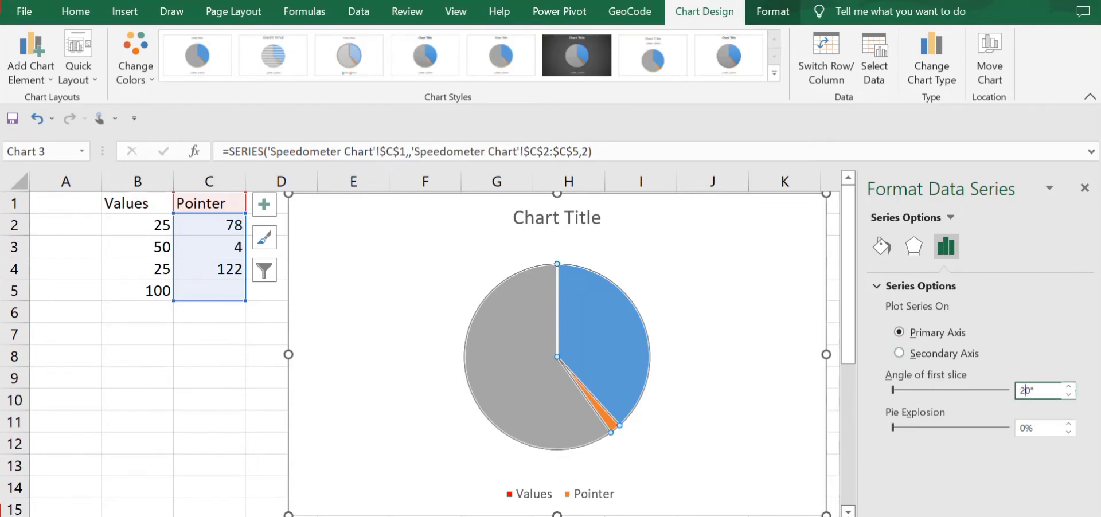
type("7")
key("Return")
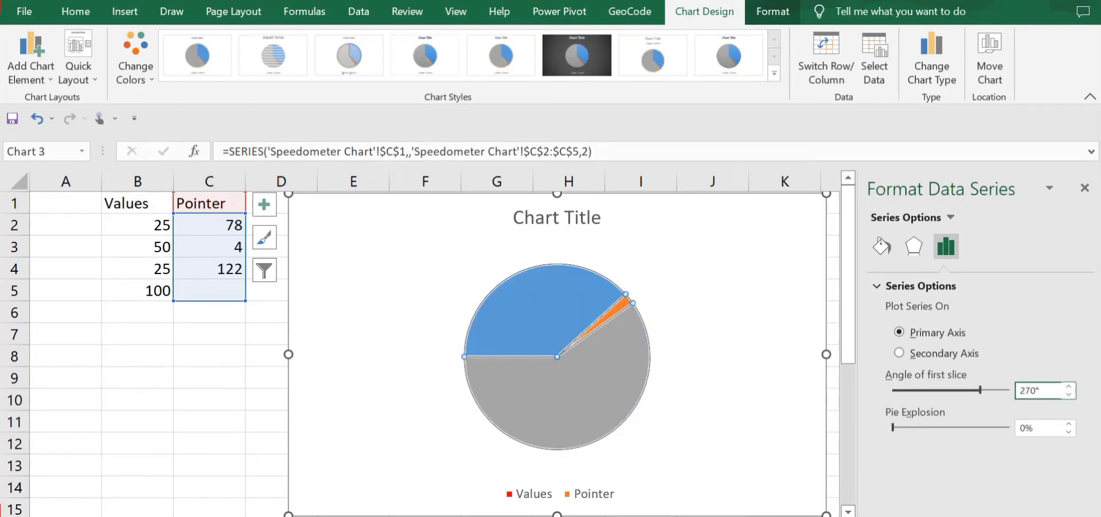
left_click(879, 247)
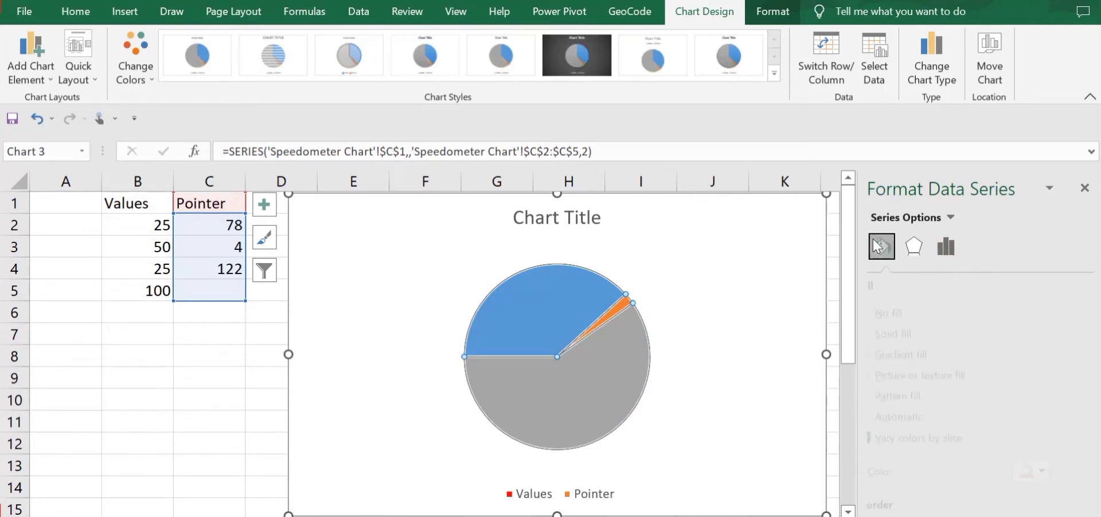
Set the blue 78 slice and the grey 122 bottom slice to No fill
left_click(556, 298)
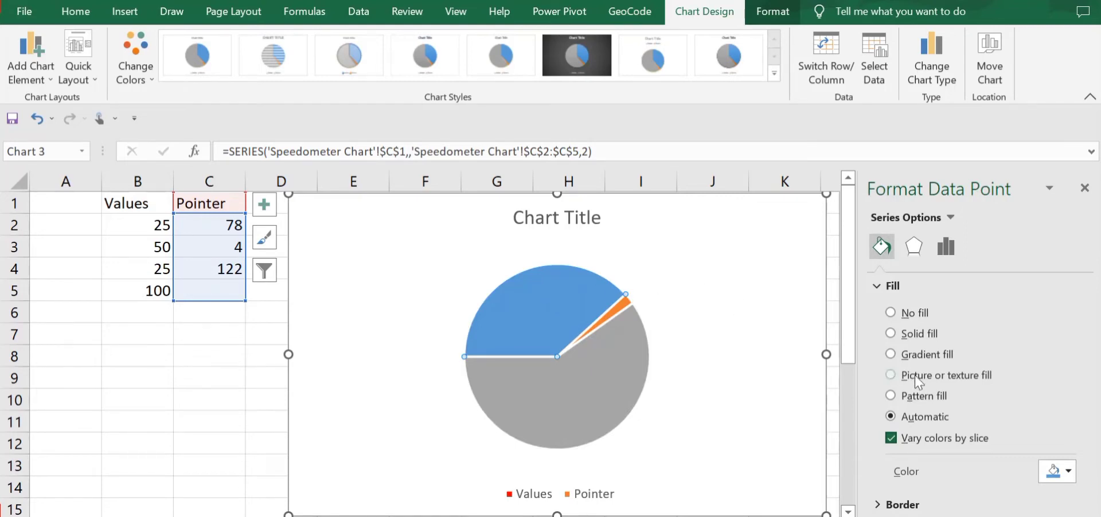
left_click(890, 312)
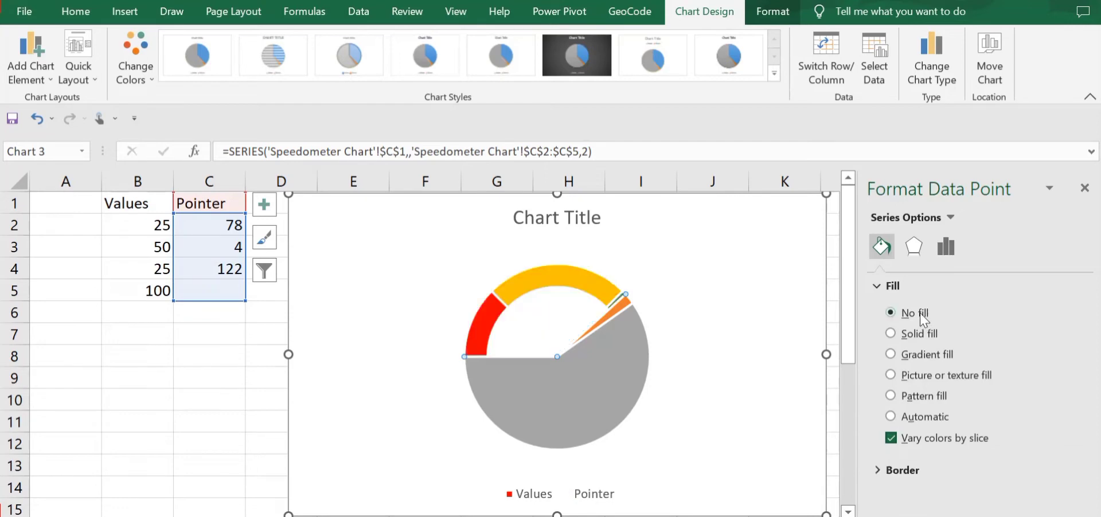
left_click(602, 394)
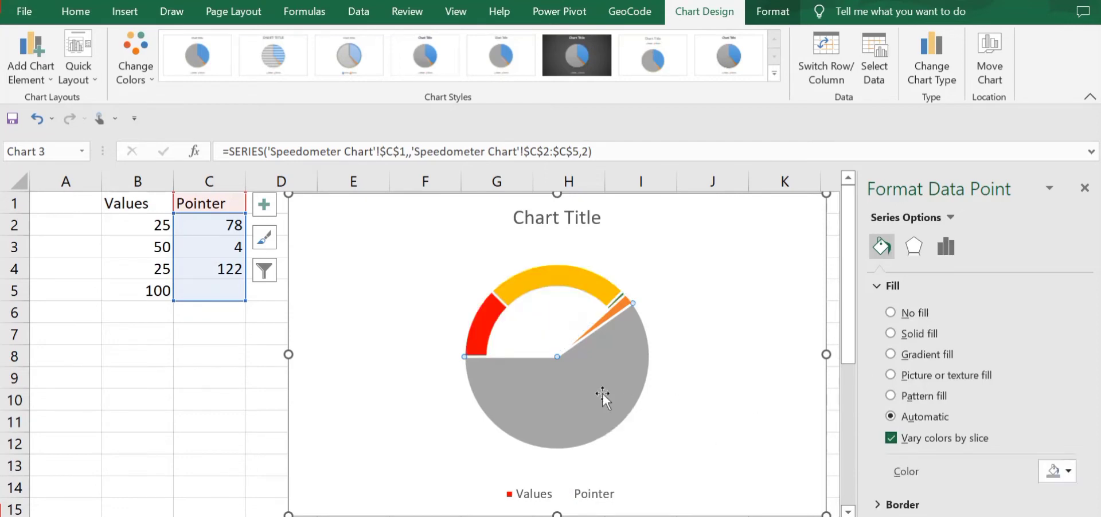
left_click(907, 316)
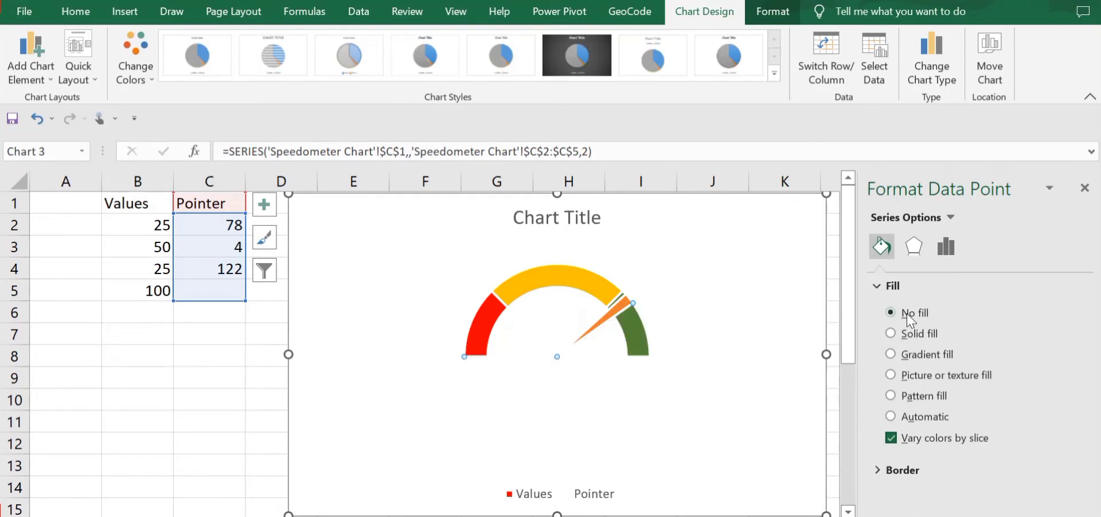
Fill the pointer slice solid black and give it a black border
left_click(609, 315)
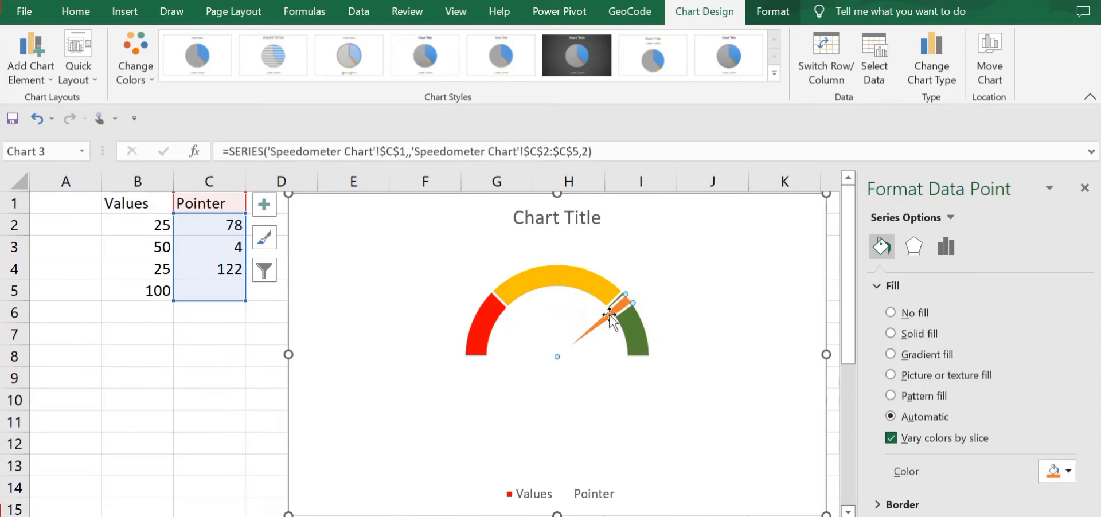
left_click(918, 334)
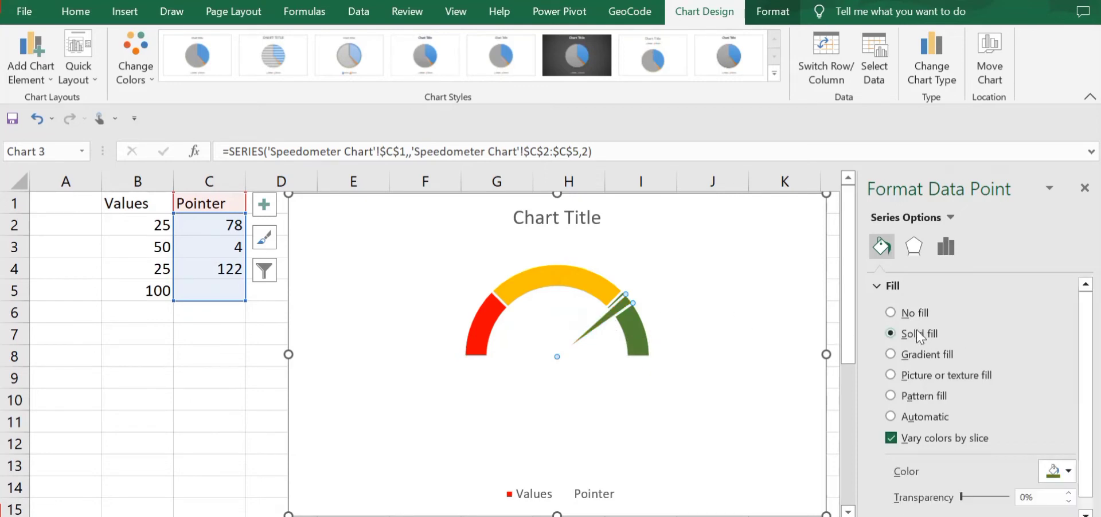
left_click(1068, 472)
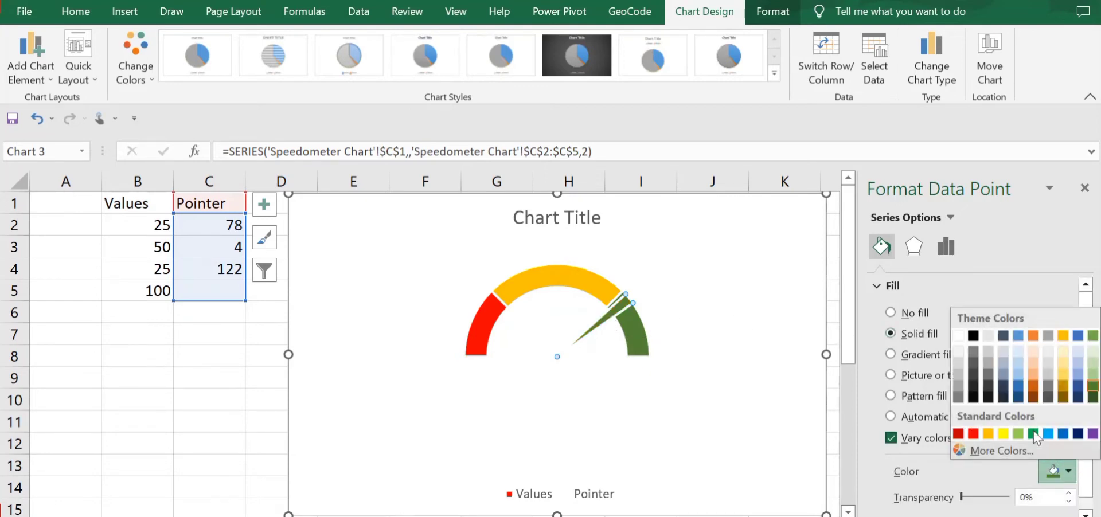
left_click(973, 336)
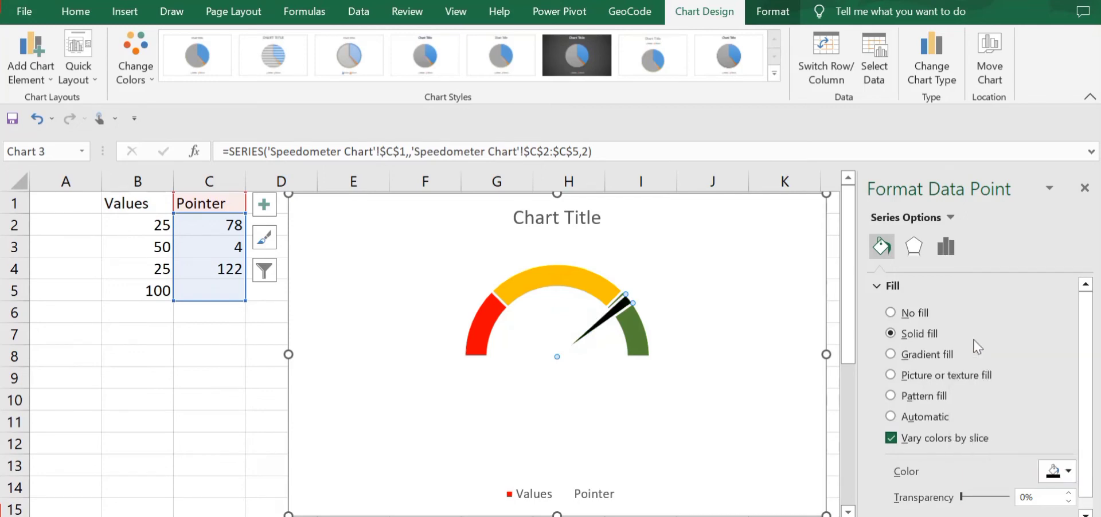
scroll(921, 402, "down", 3)
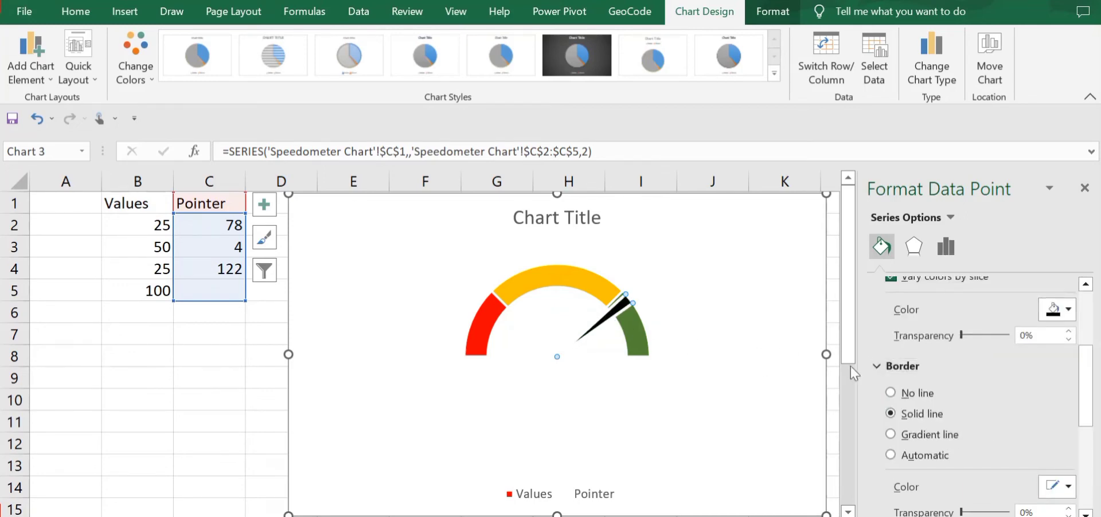
scroll(936, 392, "down", 3)
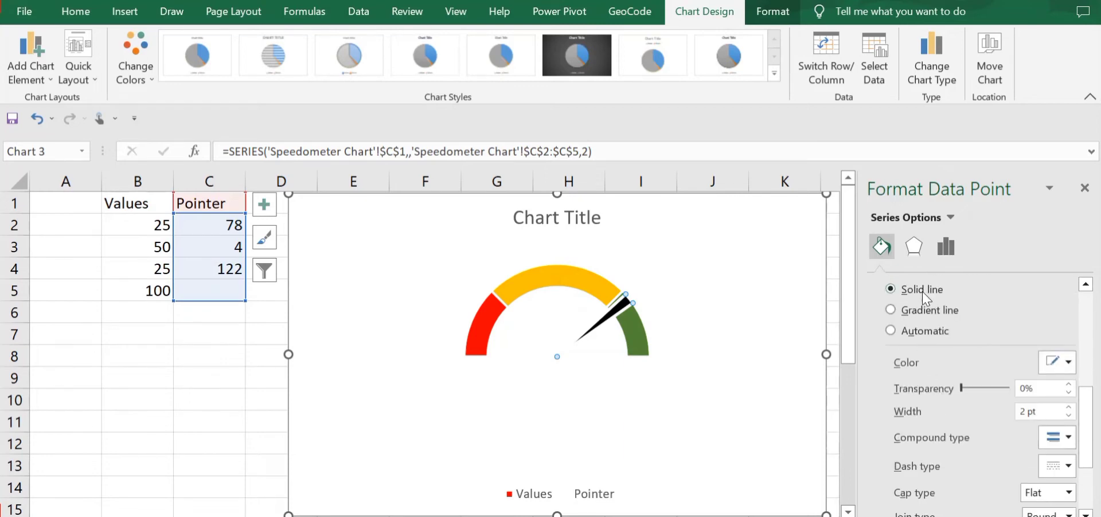
left_click(1055, 361)
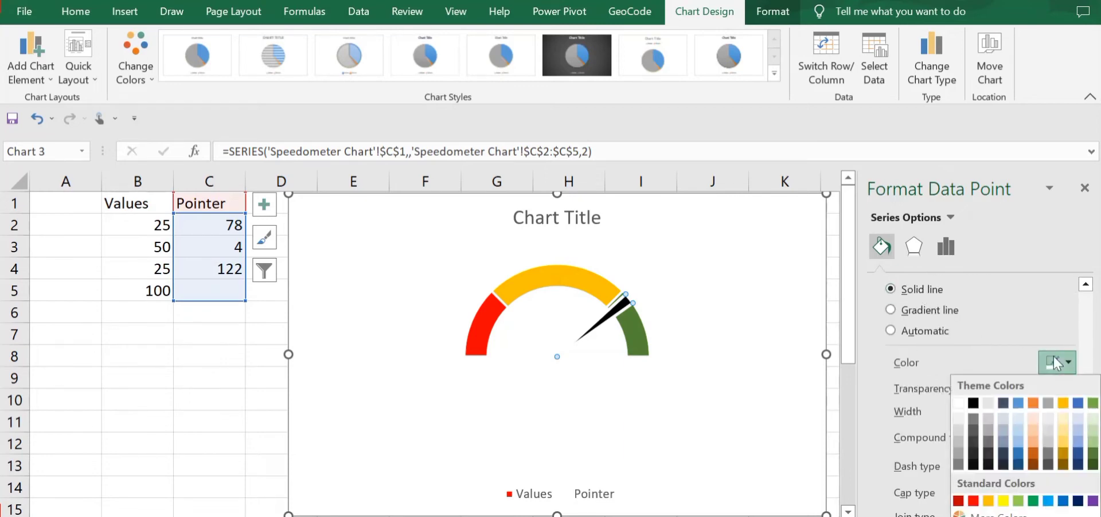
left_click(973, 403)
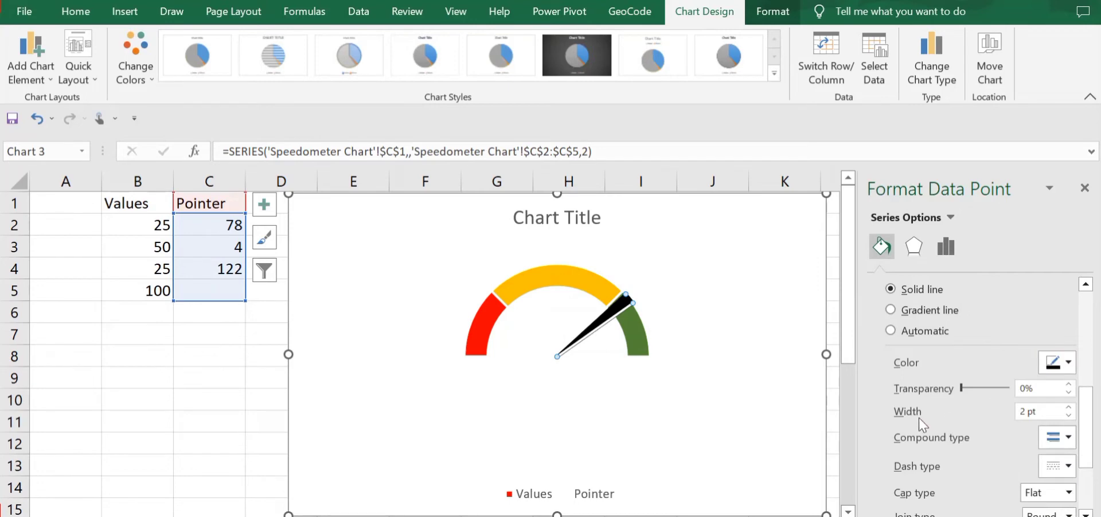
scroll(915, 424, "down", 3)
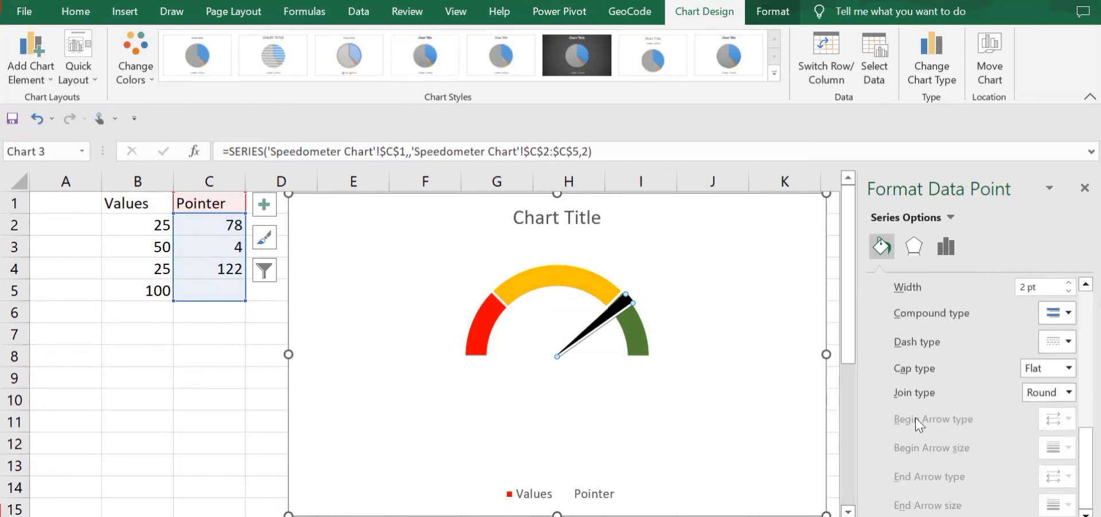
scroll(917, 424, "up", 1)
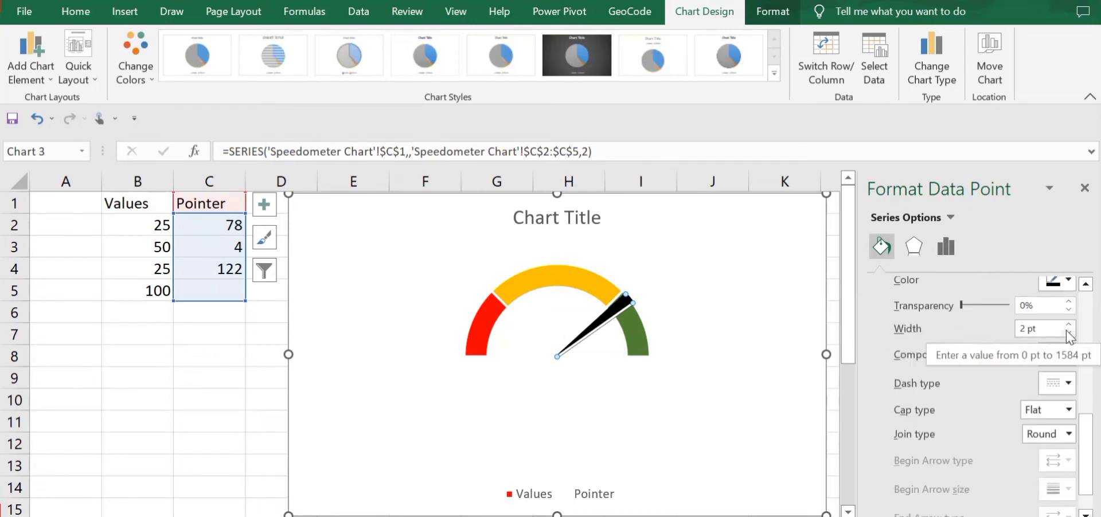
scroll(924, 364, "down", 1)
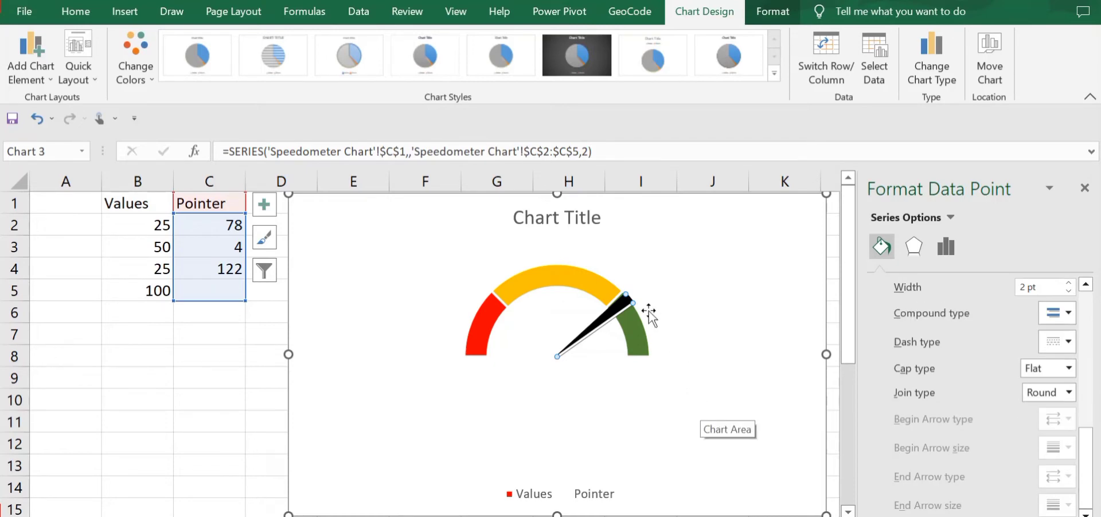
Delete the gauge chart's title and legend
left_click(578, 219)
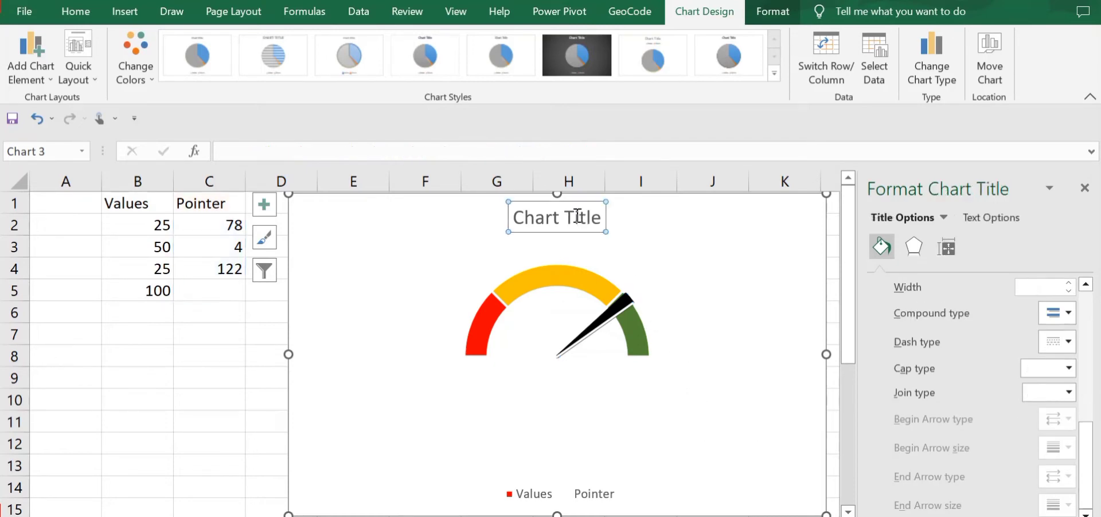
key("Delete")
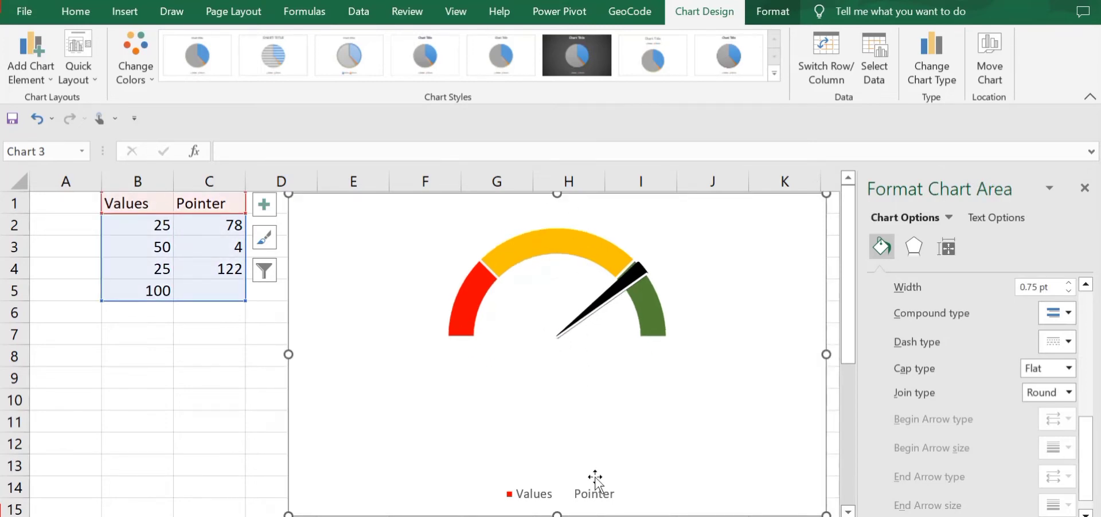
left_click(613, 497)
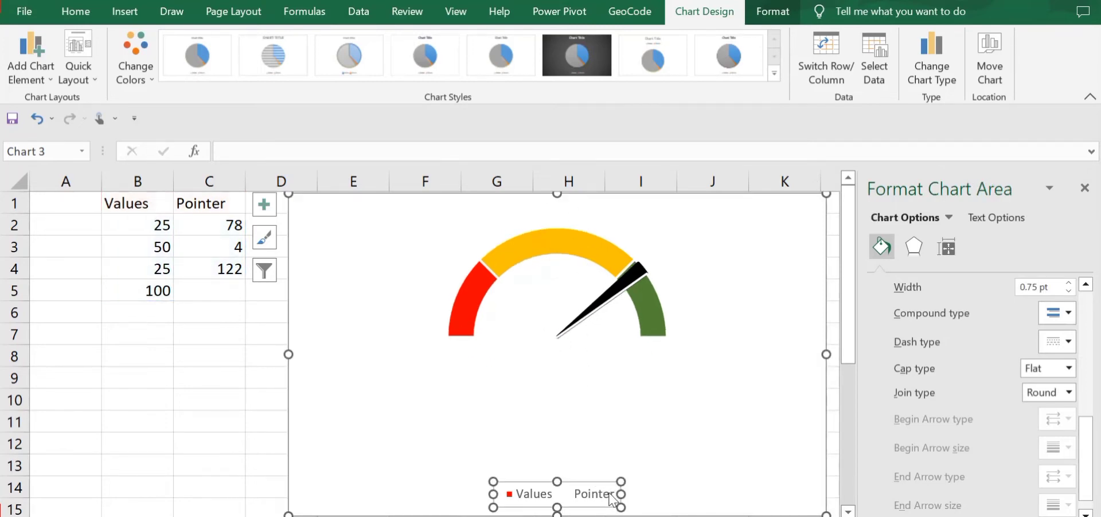
key("Delete")
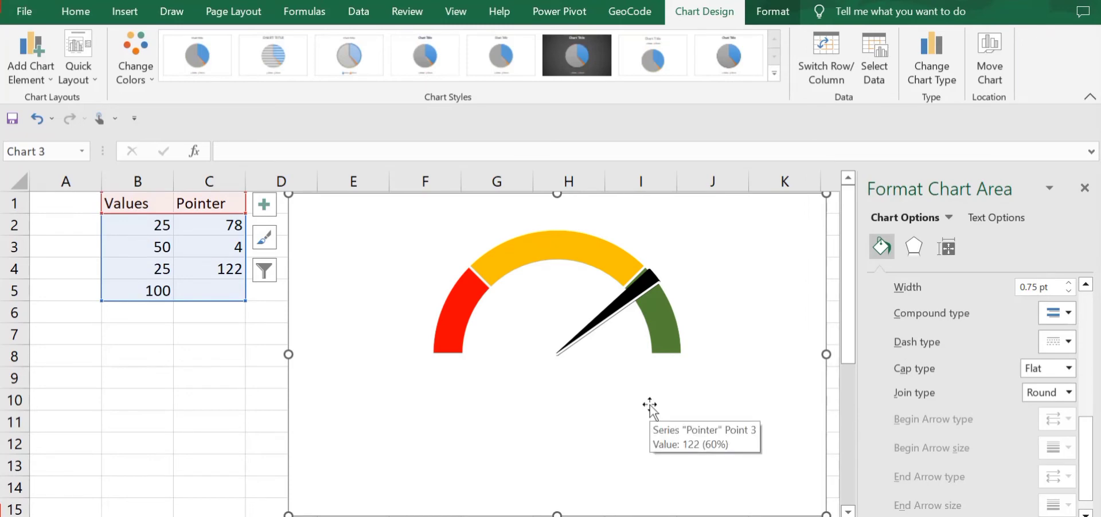
Set the chart's width and height to 2 inches on the Format tab
left_click(771, 14)
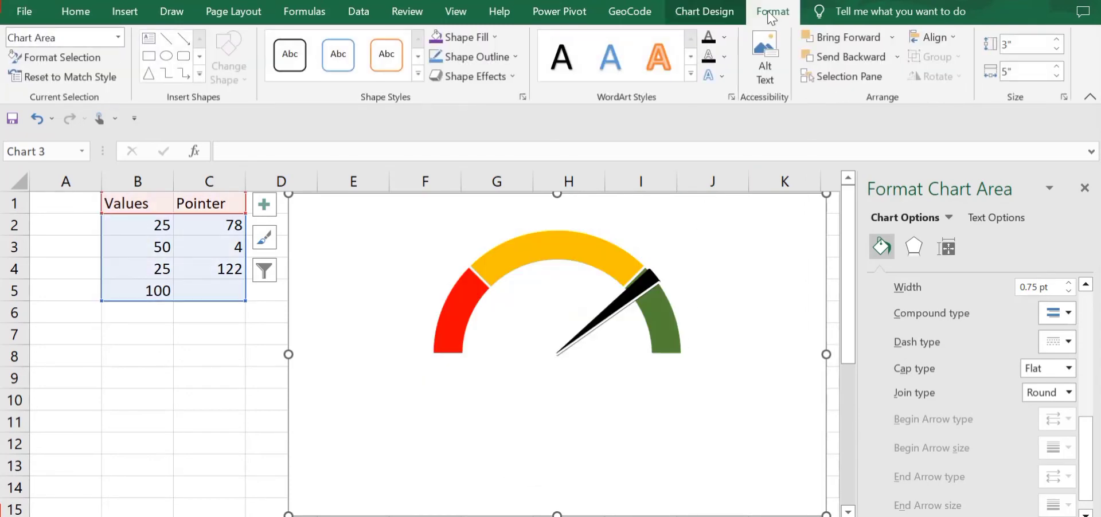
double_click(1005, 71)
type("5")
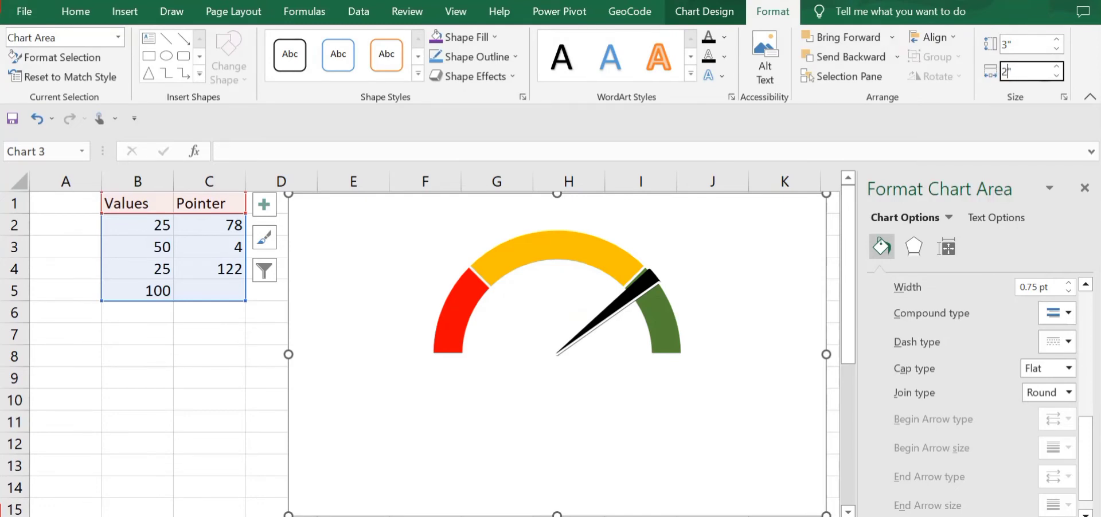
key("Return")
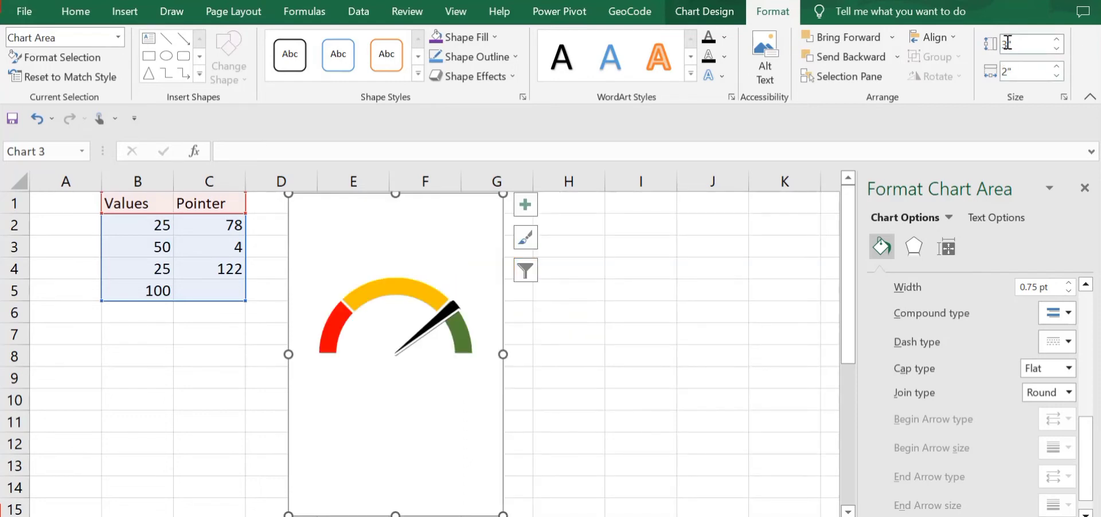
double_click(1008, 42)
key("BackSpace")
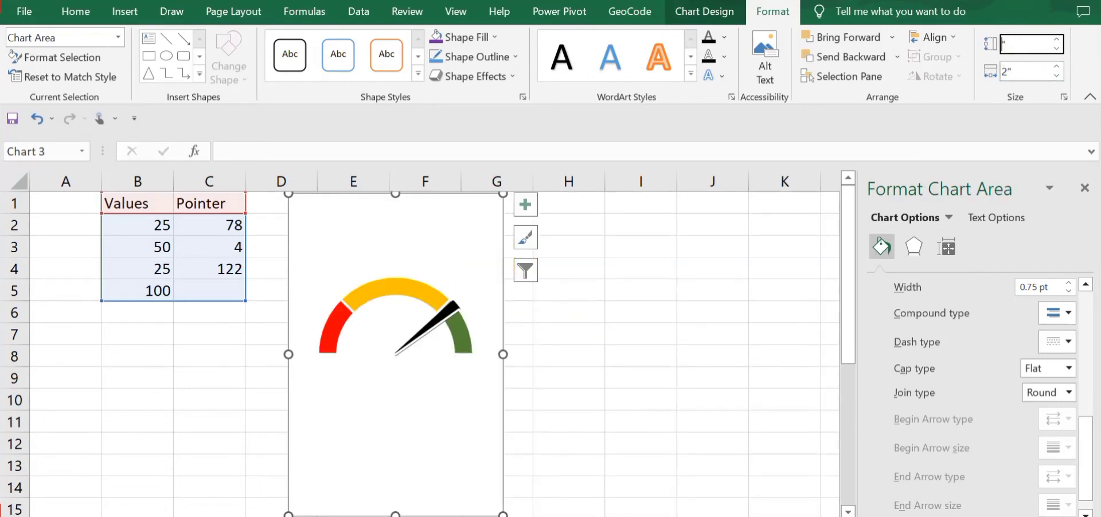
key("Return")
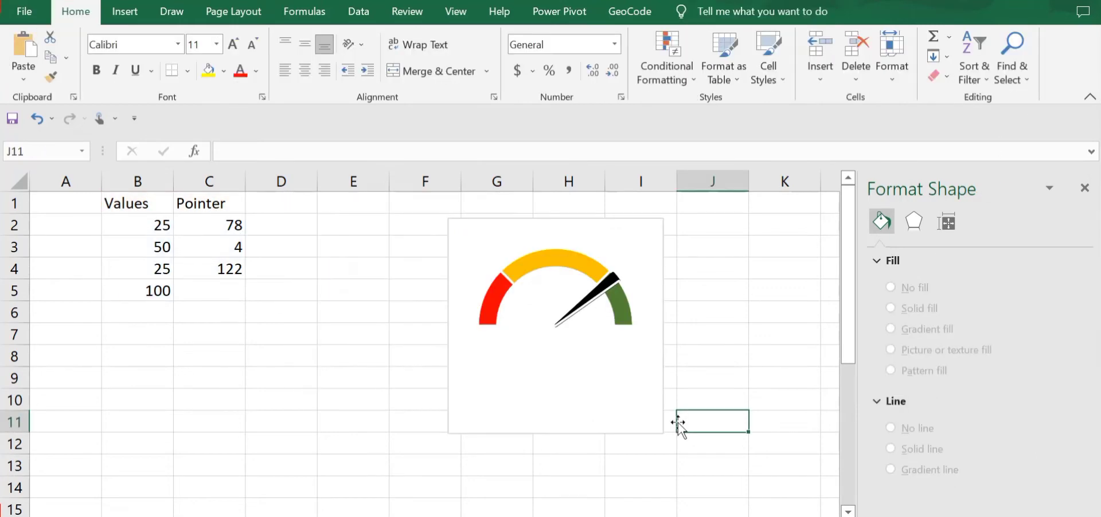
Change the Values series' Doughnut Hole Size from 75% to 55%, then deselect the chart
left_click(575, 369)
left_click(576, 370)
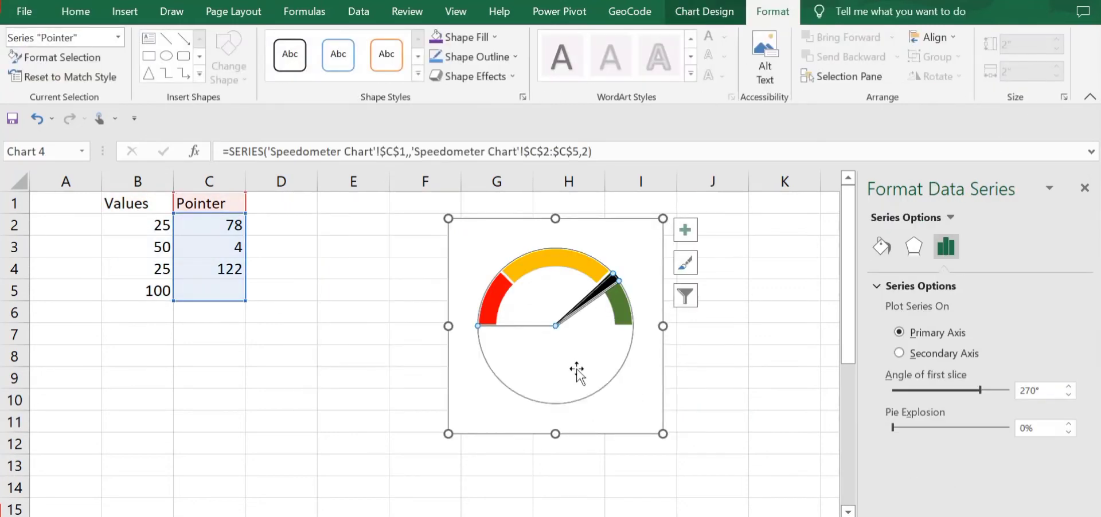
left_click(950, 218)
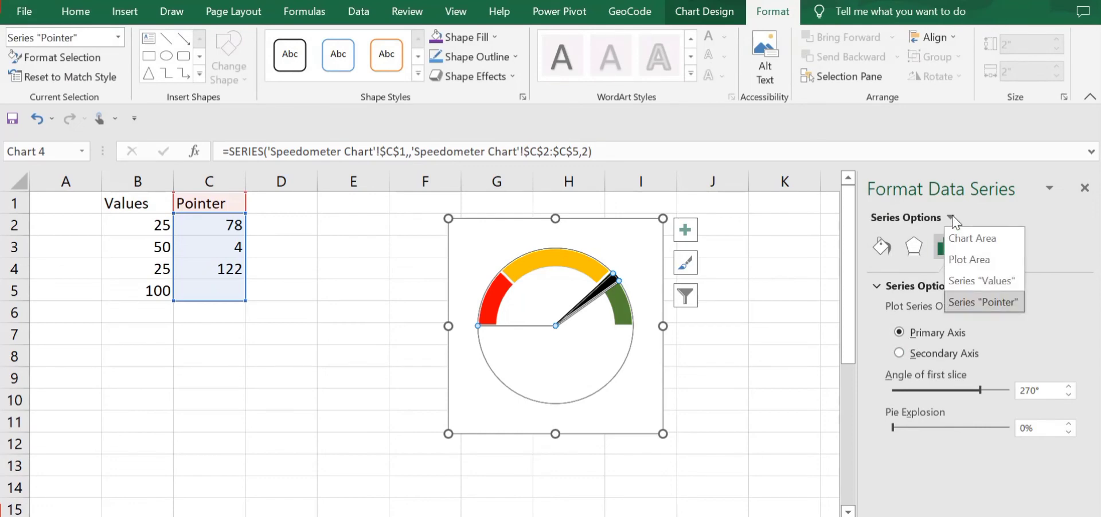
left_click(992, 282)
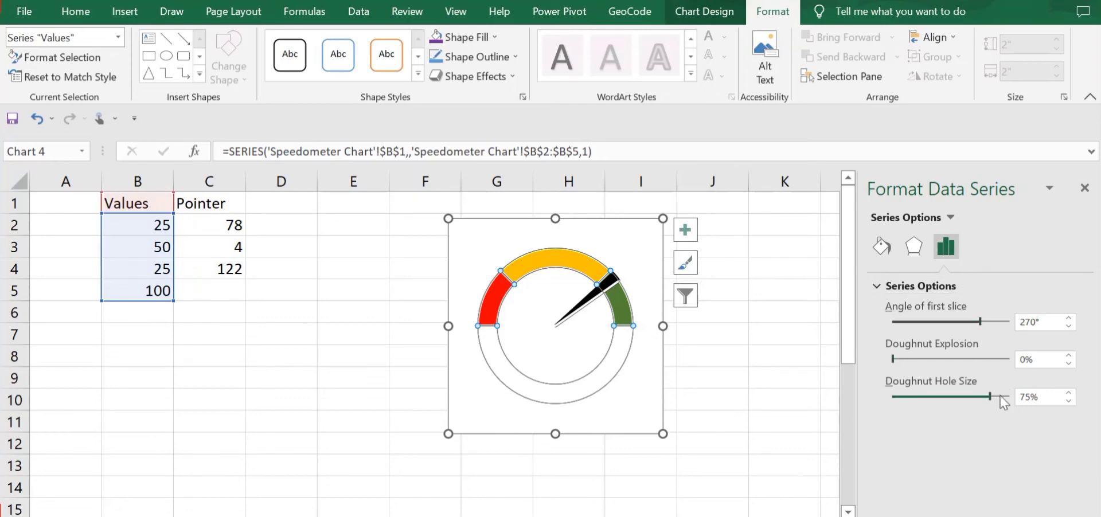
left_click(1025, 398)
key("BackSpace")
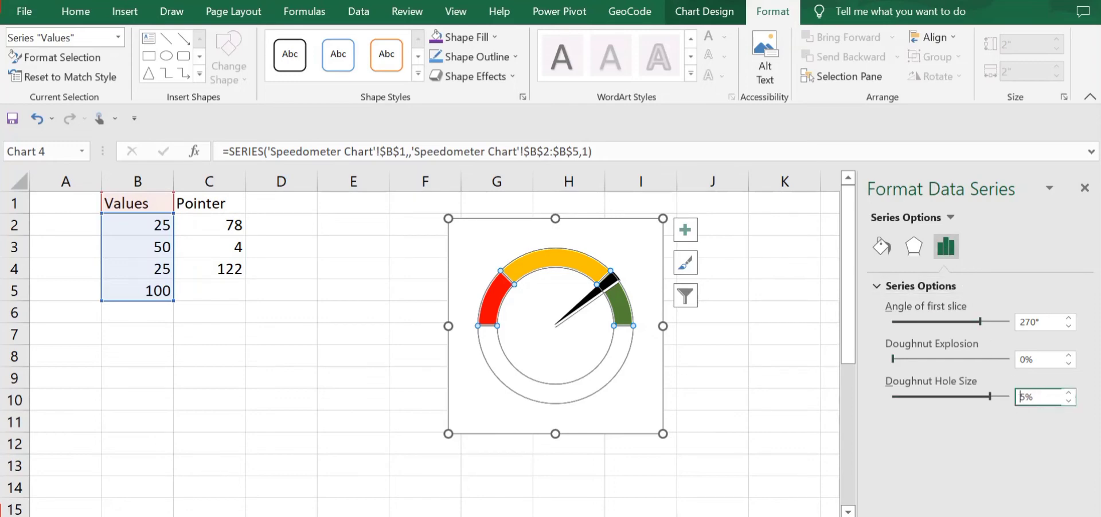
type("5")
key("Return")
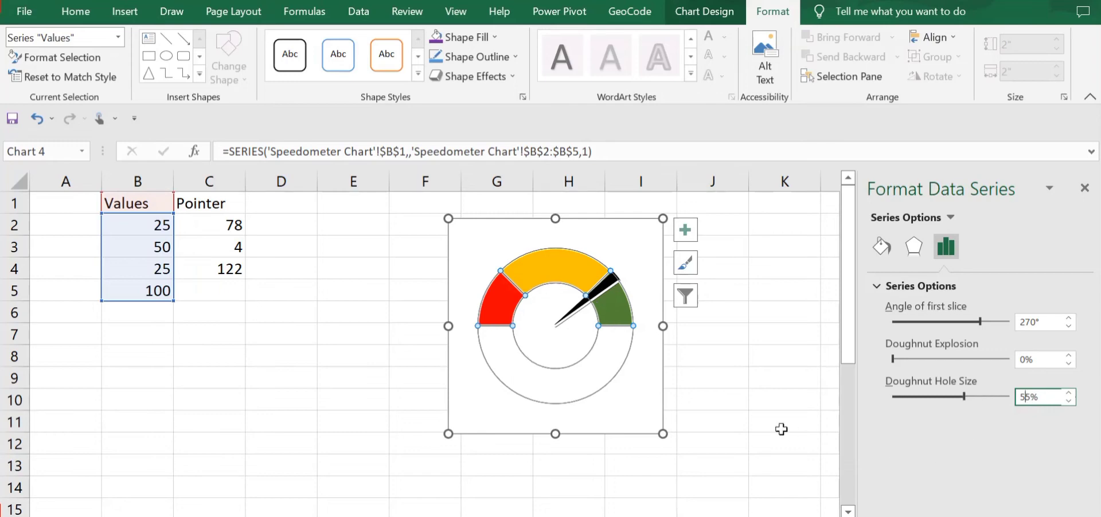
left_click(736, 369)
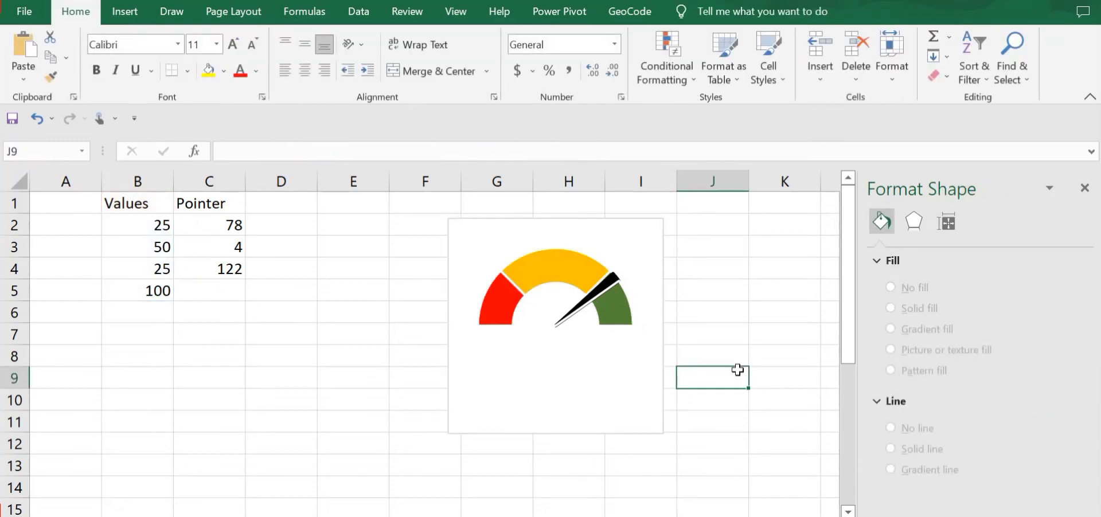
Set the Chart Area to No fill and No line
left_click(625, 399)
left_click(644, 427)
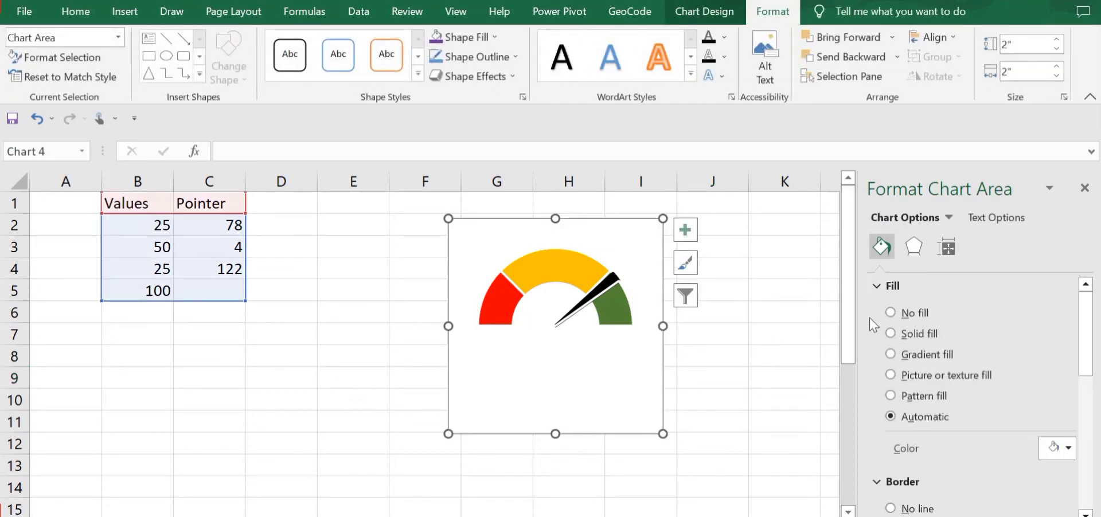
left_click(890, 313)
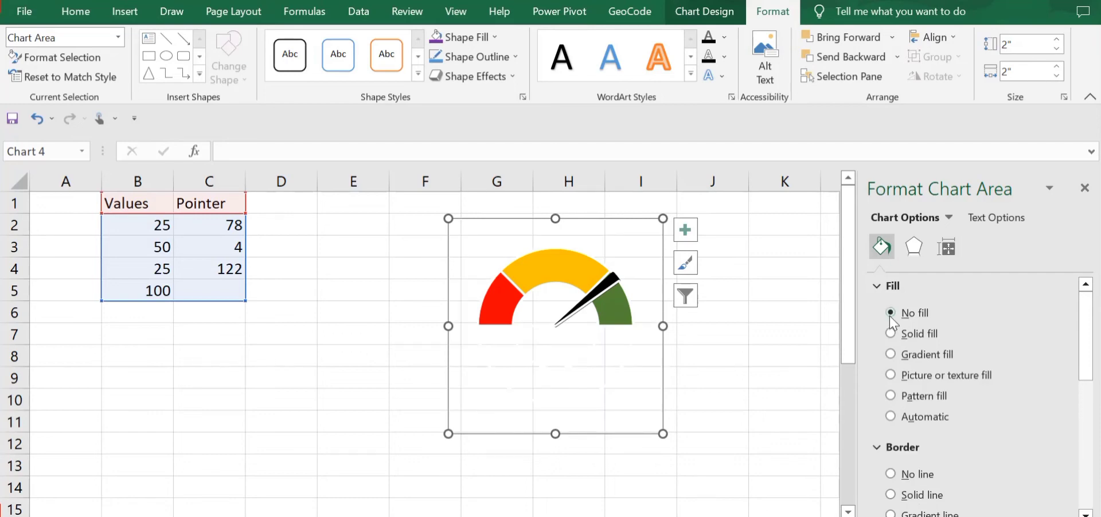
left_click(891, 474)
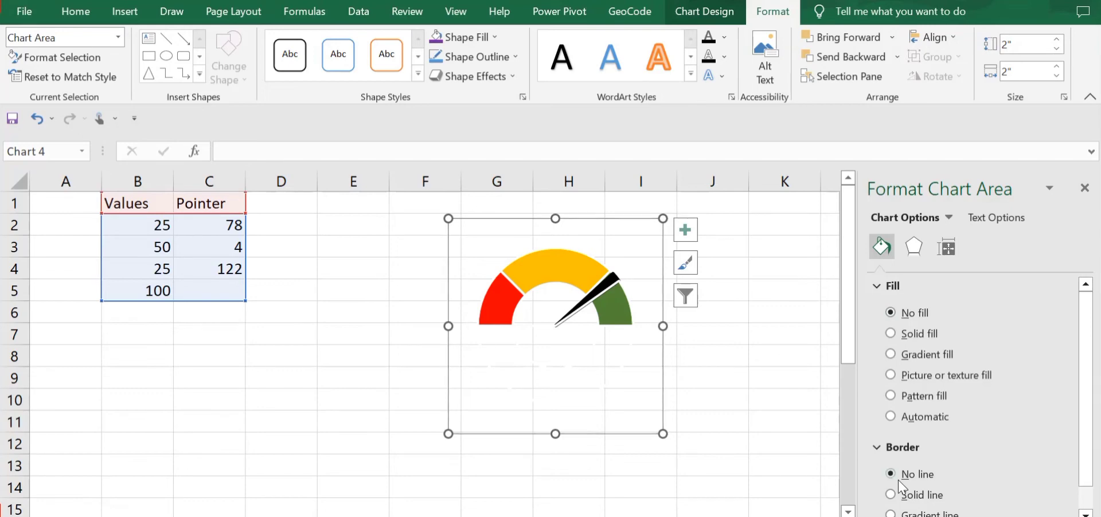
scroll(961, 427, "down", 1)
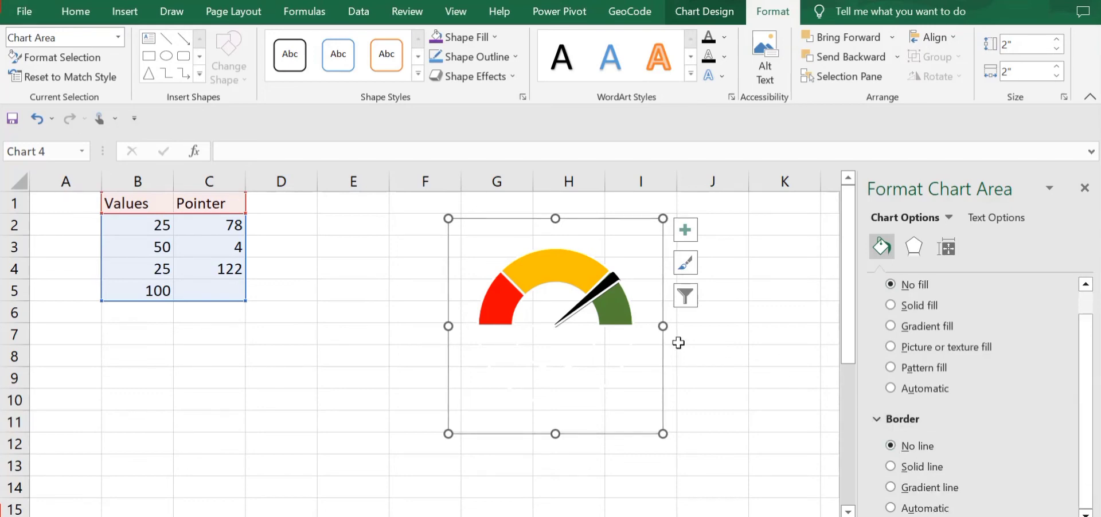
Set the Plot Area to No fill and No line
left_click(615, 357)
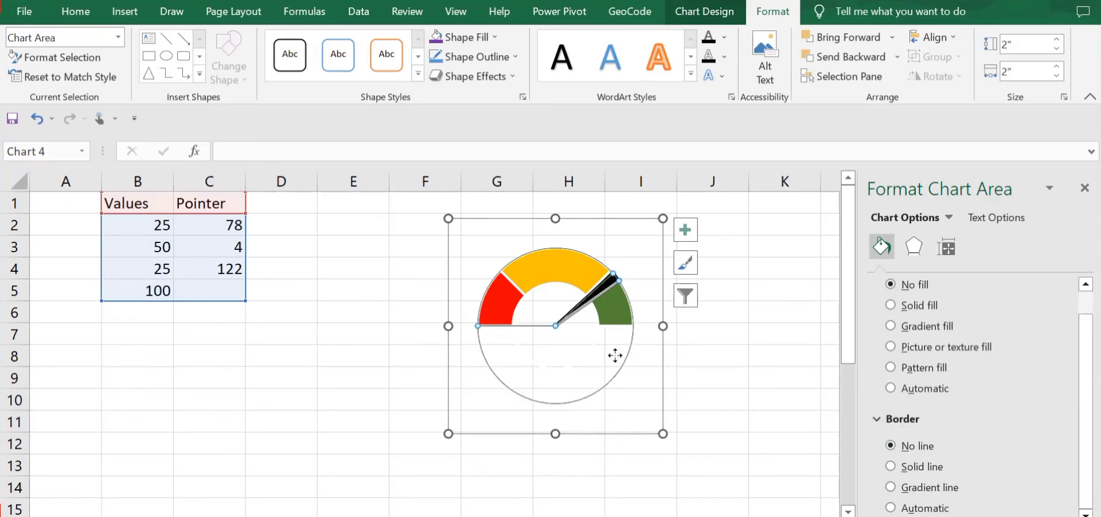
left_click(646, 357)
left_click(614, 255)
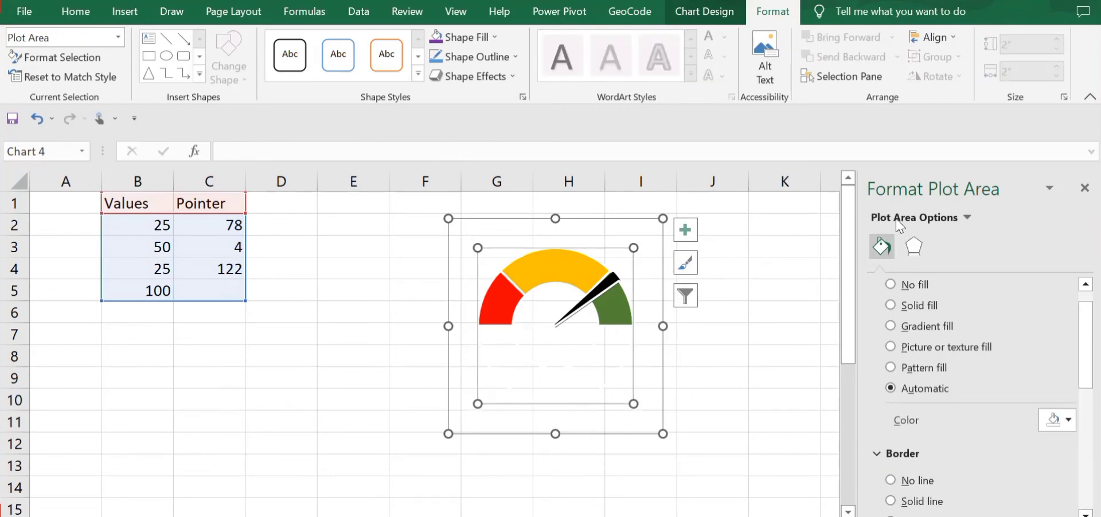
scroll(916, 311, "up", 1)
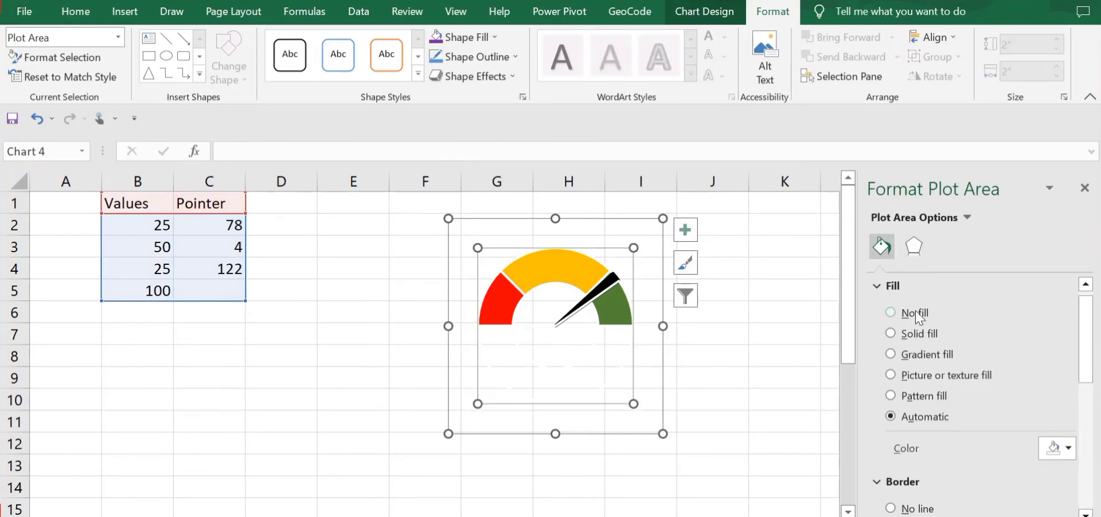
left_click(929, 313)
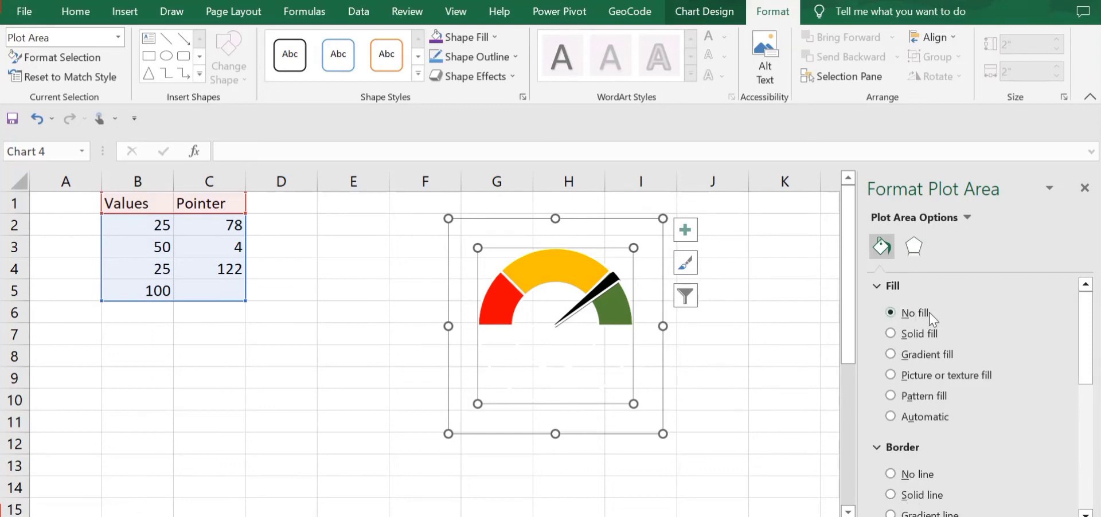
scroll(926, 352, "down", 2)
left_click(910, 352)
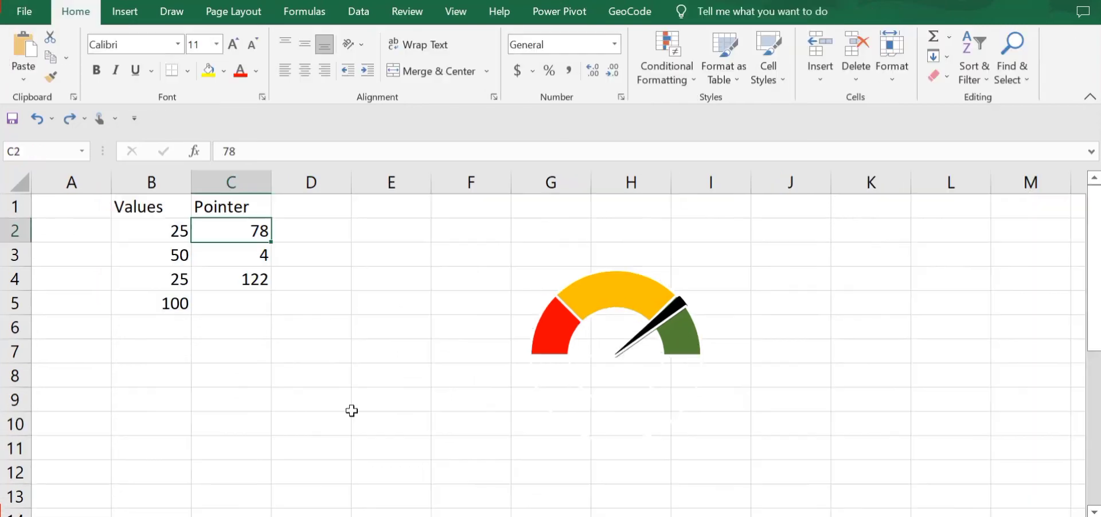
Insert a text box reading '78%' beside the needle tip, then resize and reposition it
left_click(133, 13)
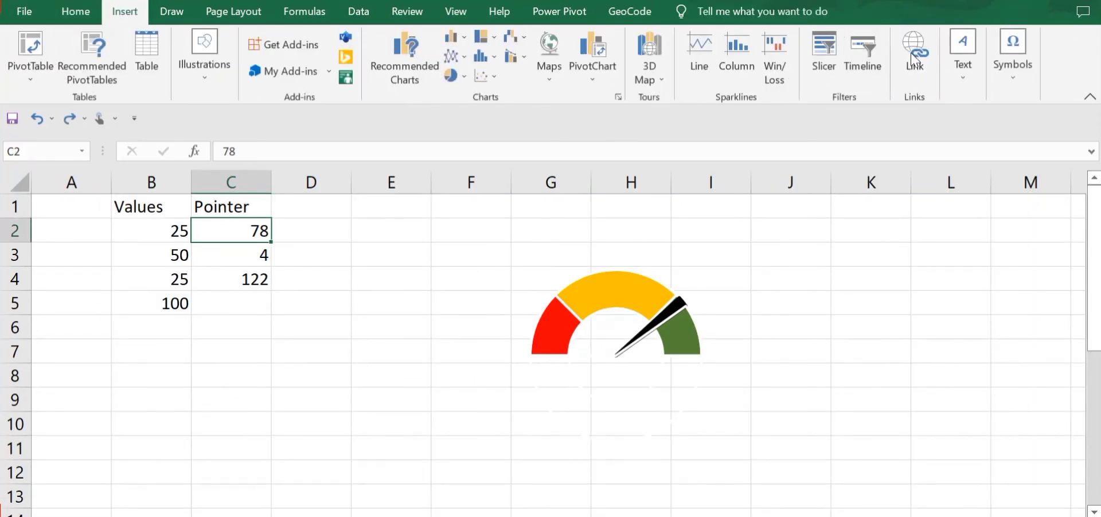
left_click(957, 70)
left_click(905, 152)
left_click_drag(671, 273, 732, 298)
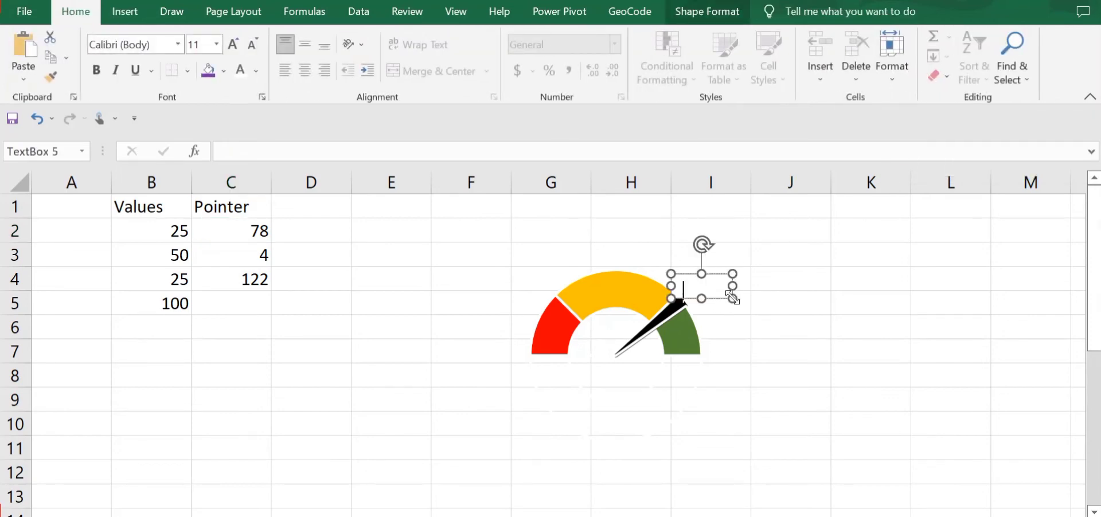
type("78%")
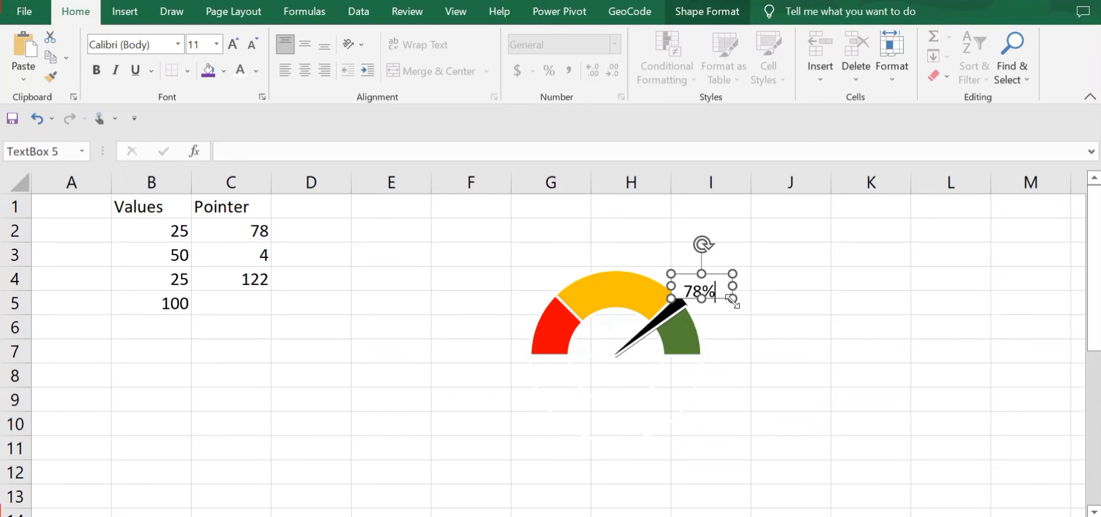
left_click_drag(733, 297, 727, 309)
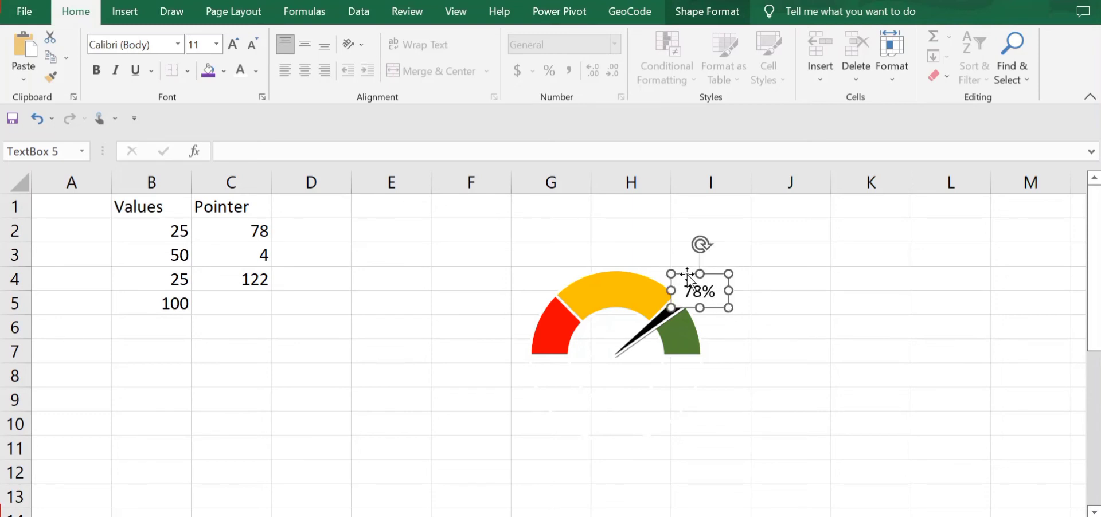
left_click_drag(686, 275, 733, 266)
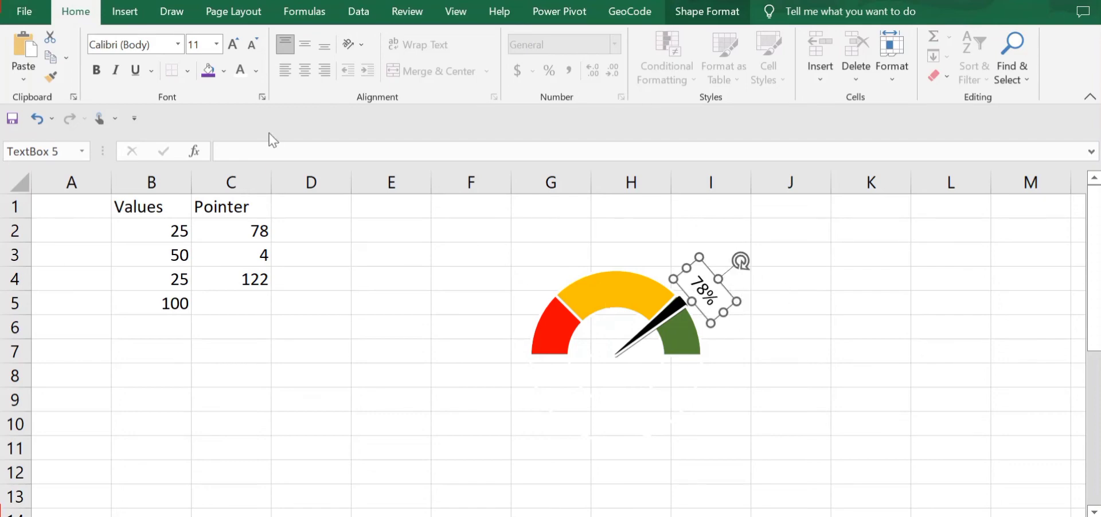
Give the 78% label No Fill and bold purple Garamond text, then preview the gauge
left_click(224, 71)
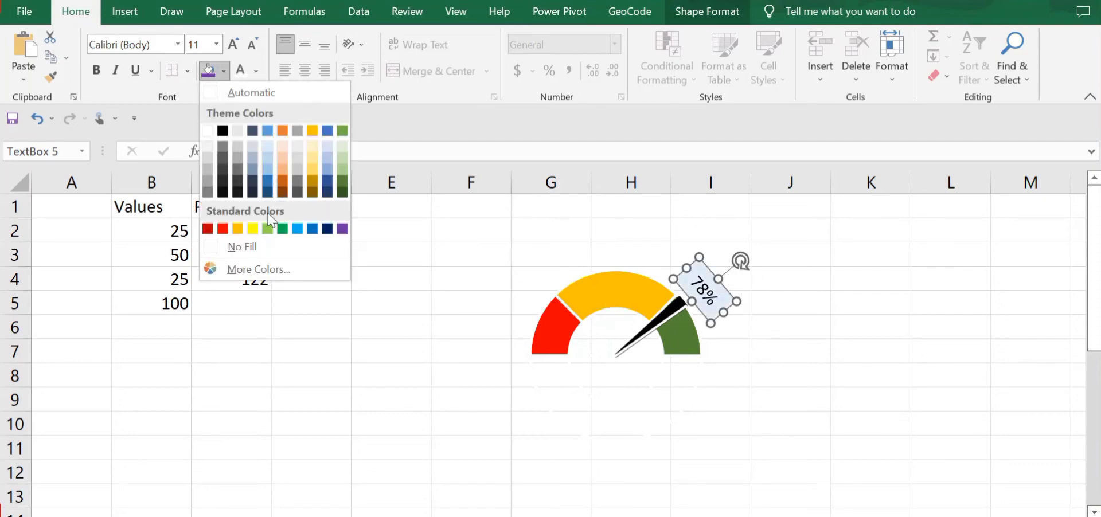
left_click(257, 256)
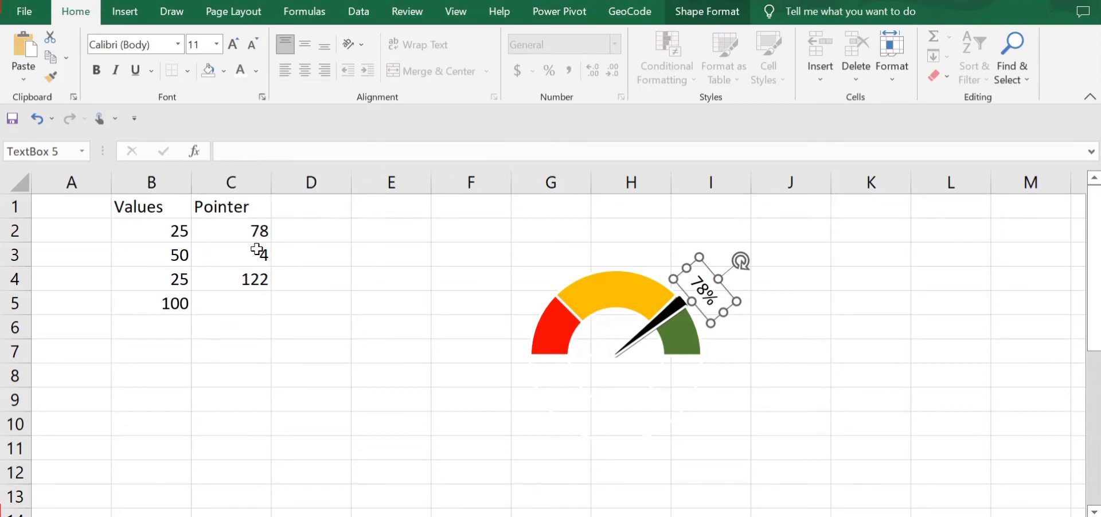
left_click(256, 73)
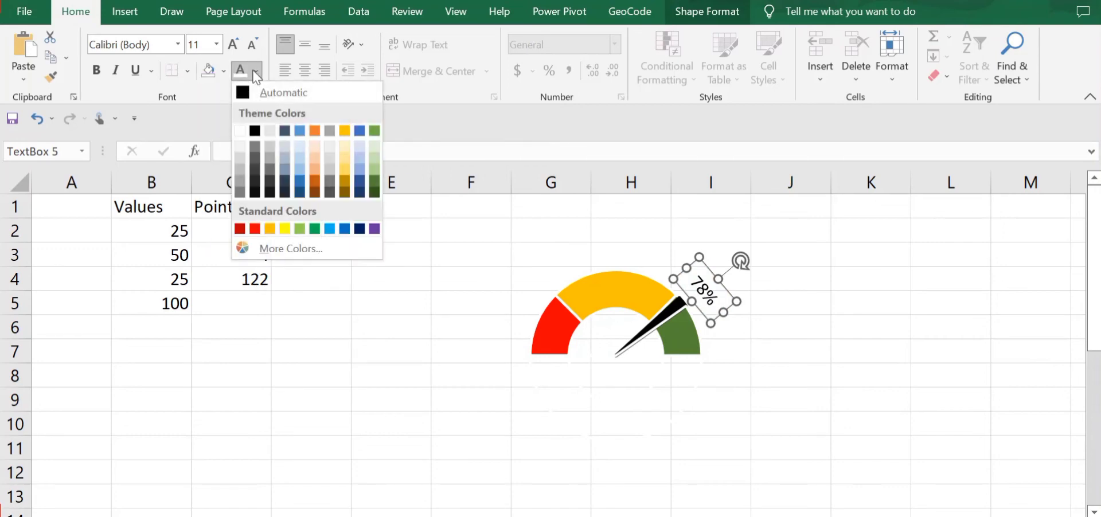
left_click(375, 229)
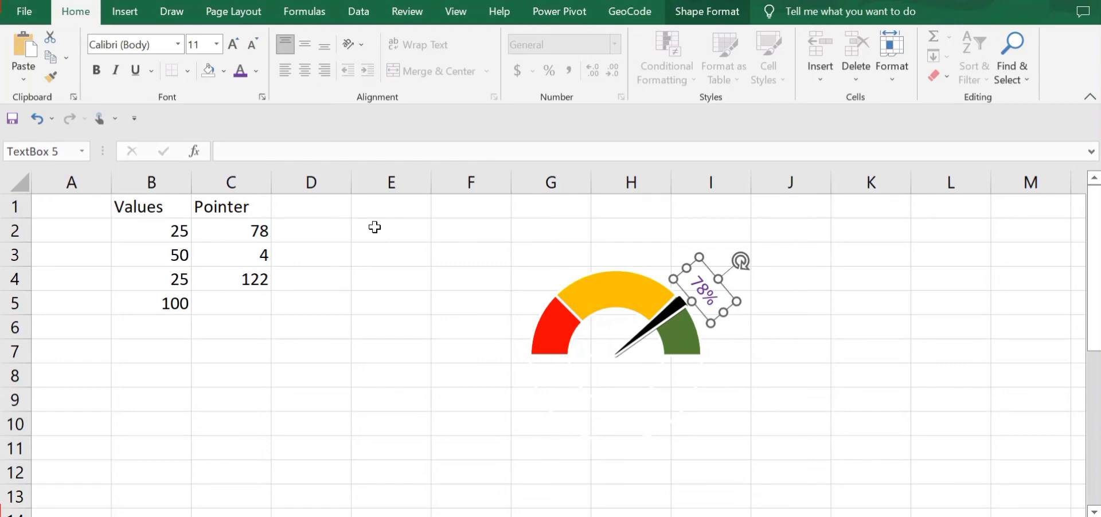
left_click(182, 50)
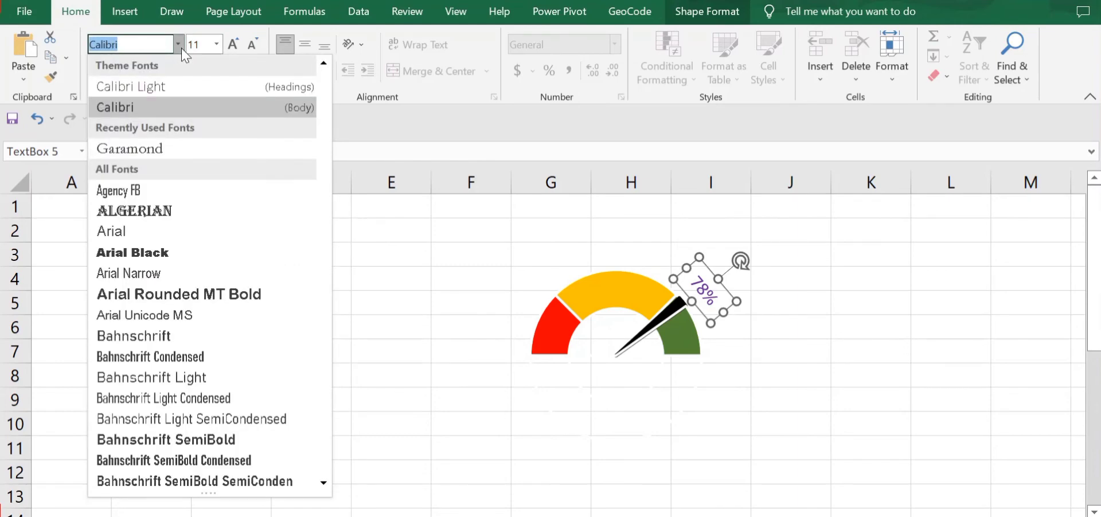
left_click(189, 149)
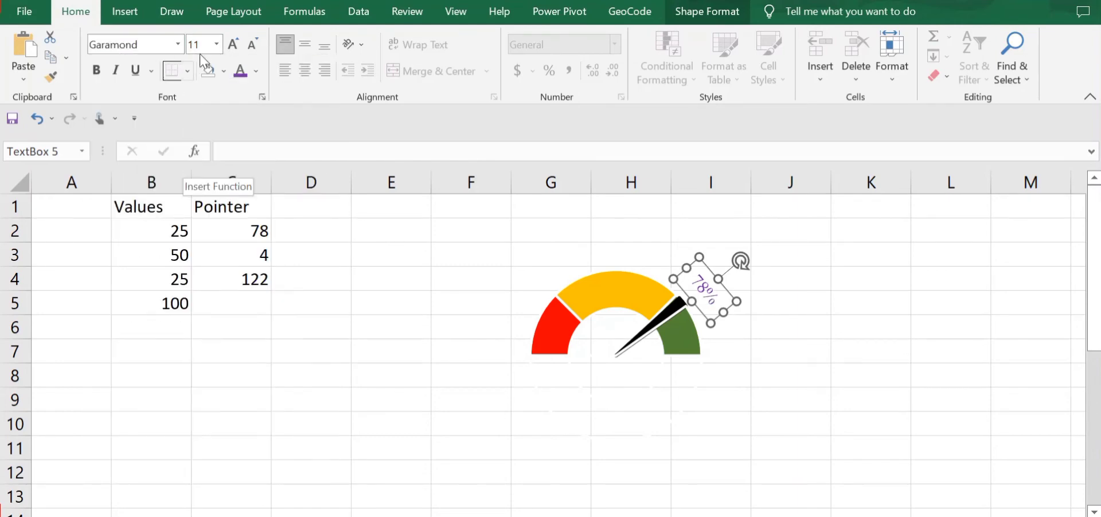
left_click(96, 71)
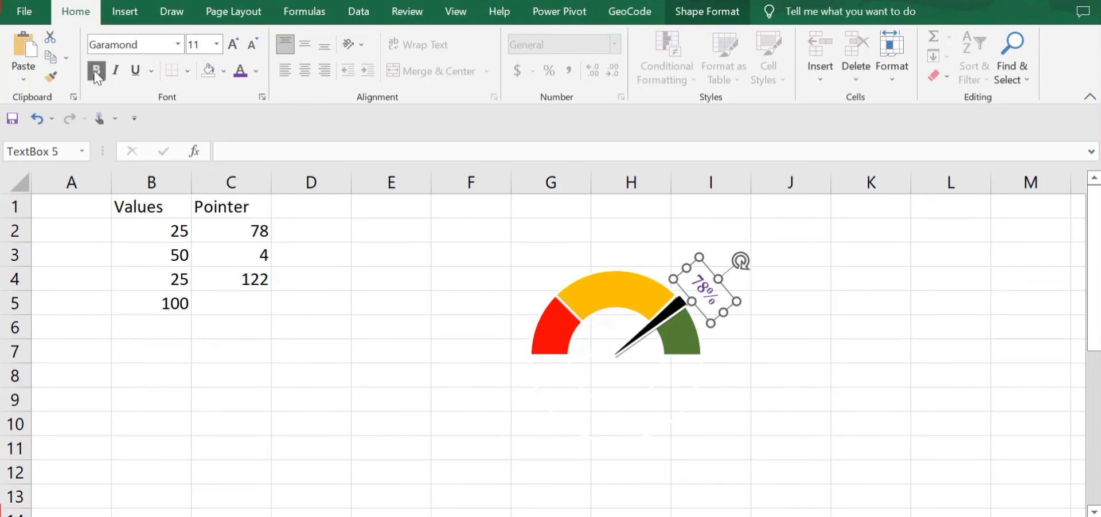
left_click(601, 406)
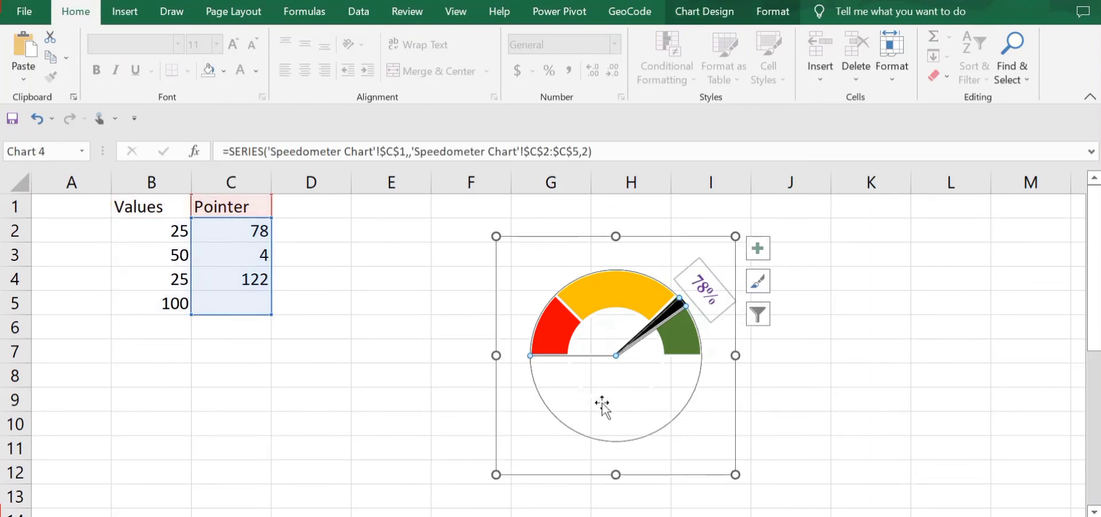
left_click(704, 312)
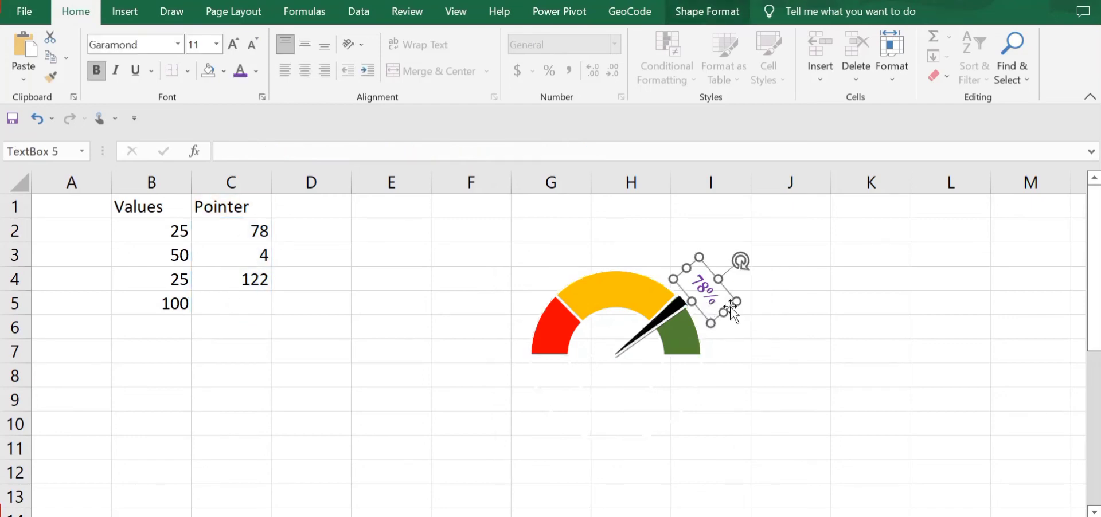
left_click(768, 305)
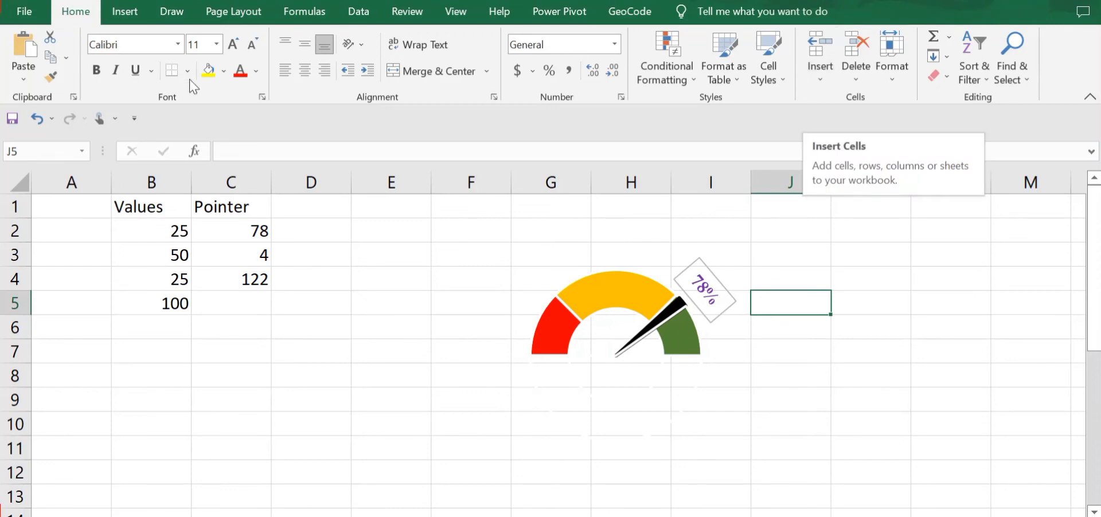
Add a text box reading '100$' below the gauge's green section and widen it to fit
left_click(123, 14)
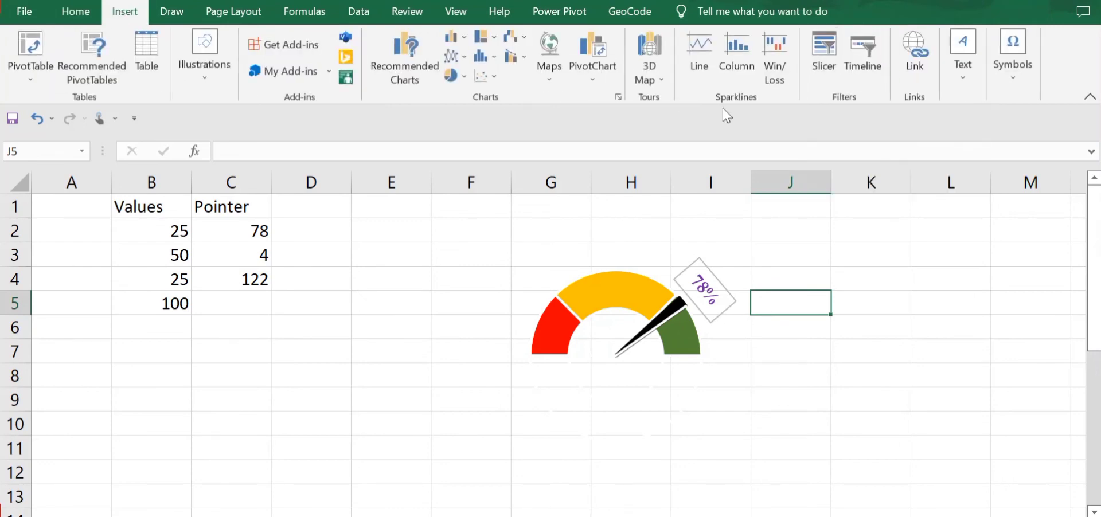
left_click(961, 79)
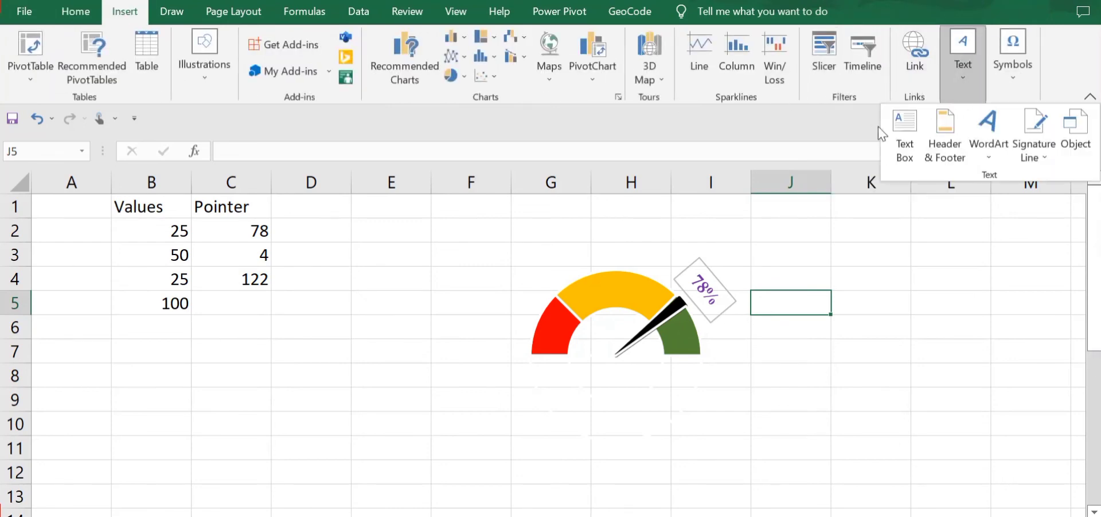
left_click(905, 144)
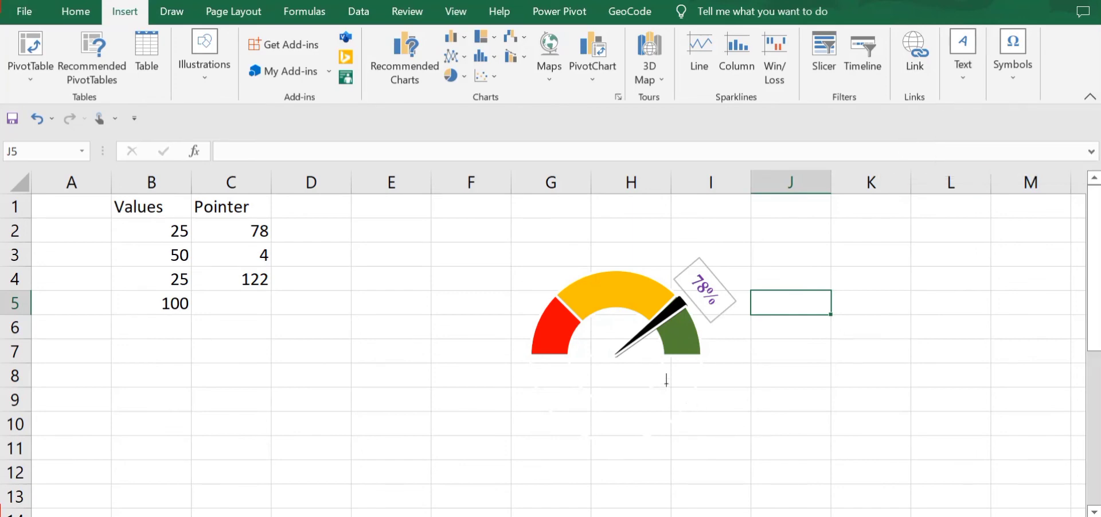
left_click_drag(657, 369, 712, 399)
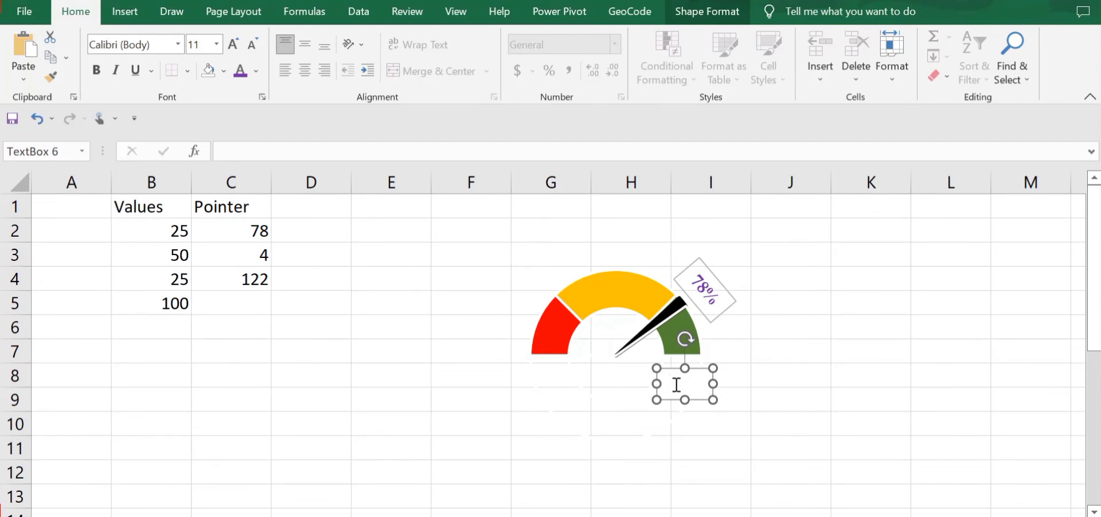
type("100$")
left_click_drag(712, 384, 726, 384)
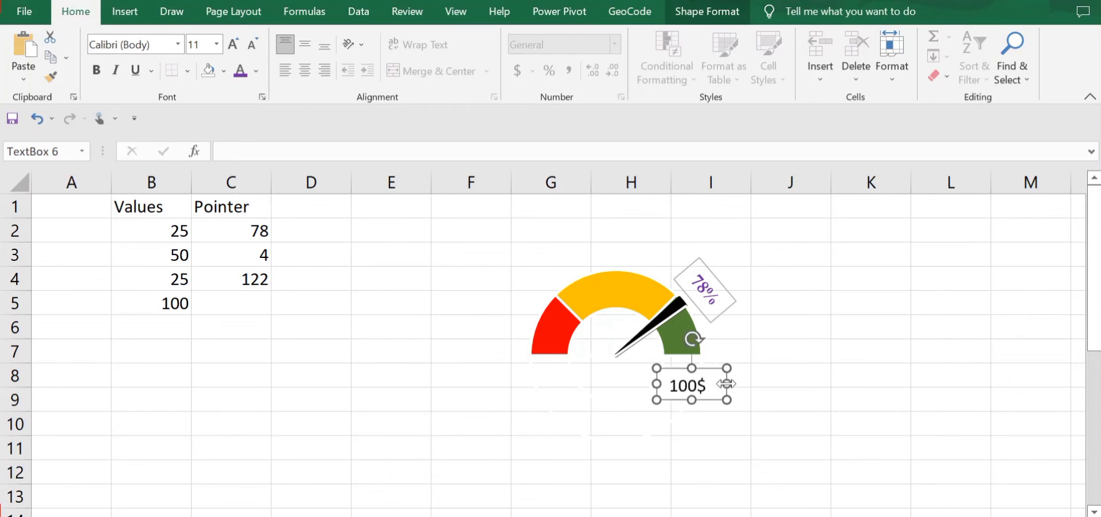
left_click(754, 406)
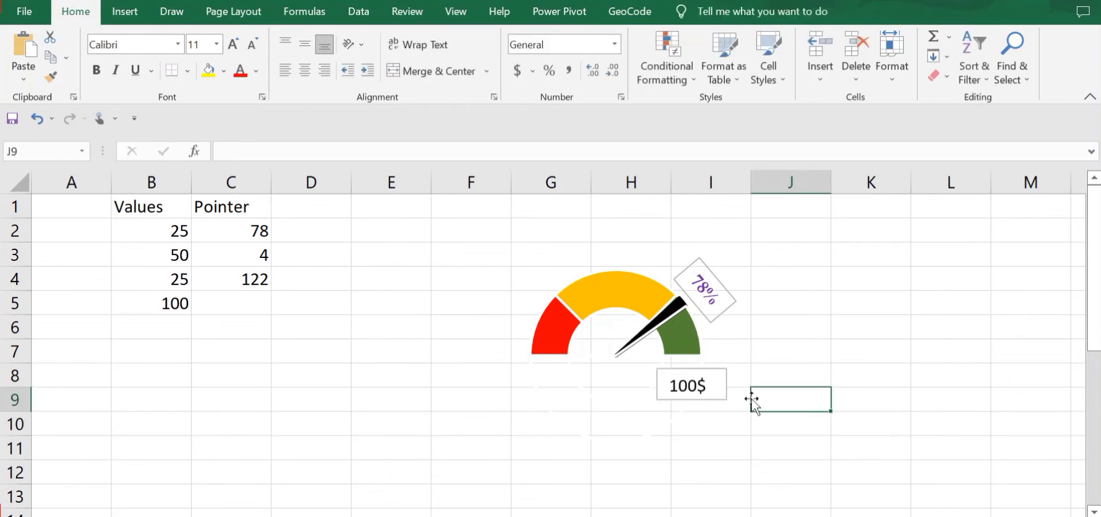
Nudge the gauge chart down and move the 100$ label up against the green section
left_click(727, 374)
left_click_drag(728, 373, 728, 385)
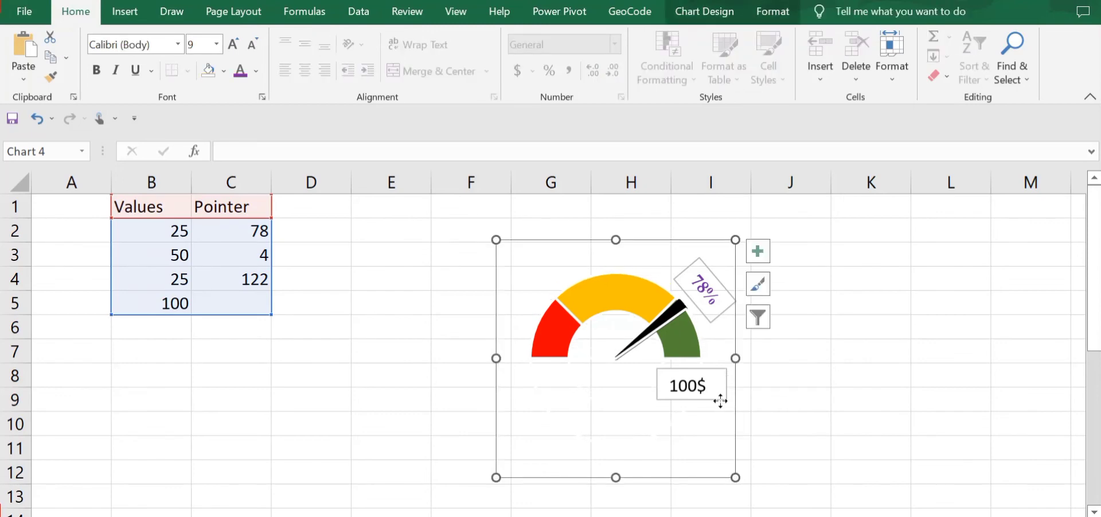
left_click_drag(720, 401, 719, 379)
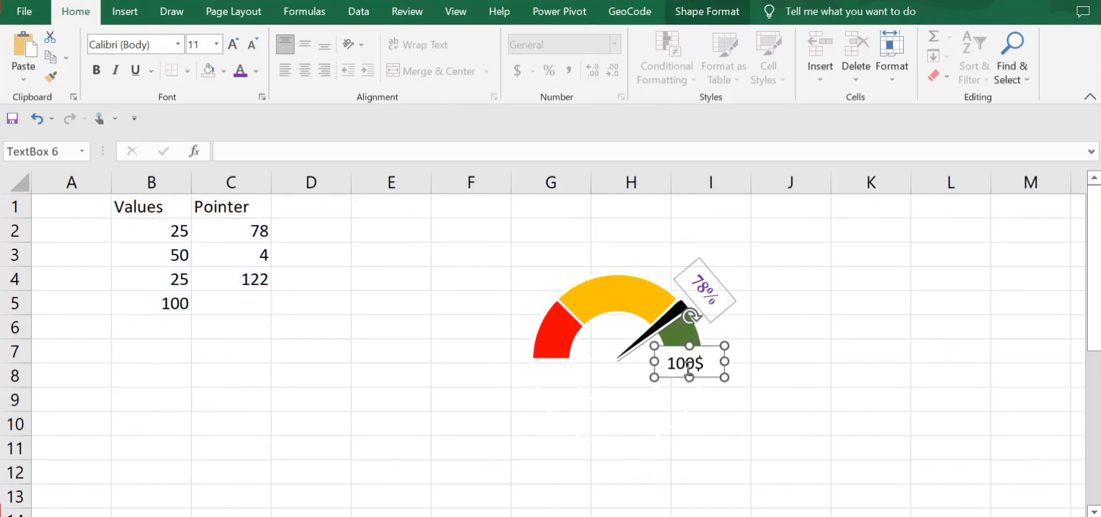
Set the 100$ label's fill to No Fill, nudge it into place, and reselect it
left_click(221, 72)
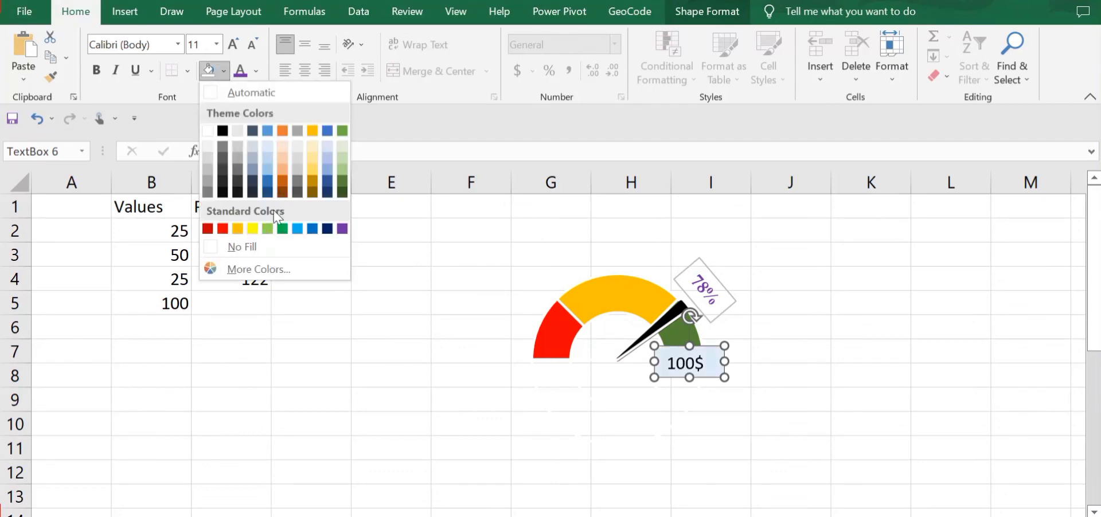
left_click(250, 247)
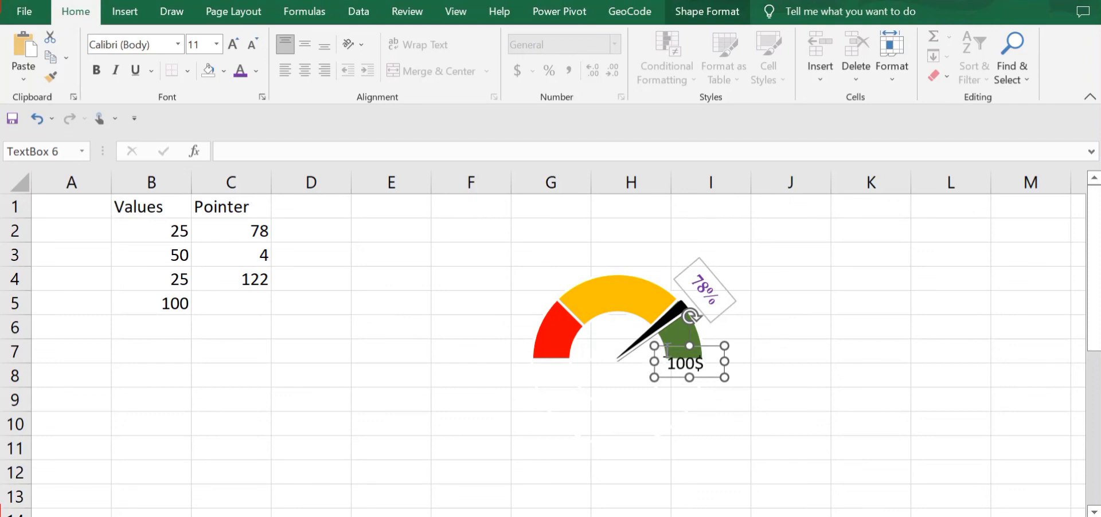
left_click_drag(662, 347, 662, 350)
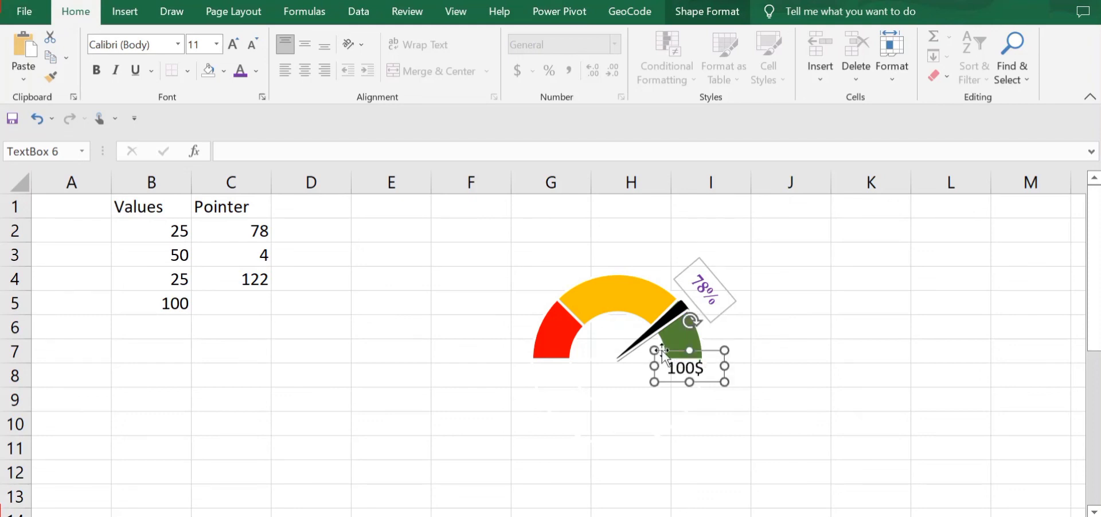
left_click(880, 383)
left_click(774, 418)
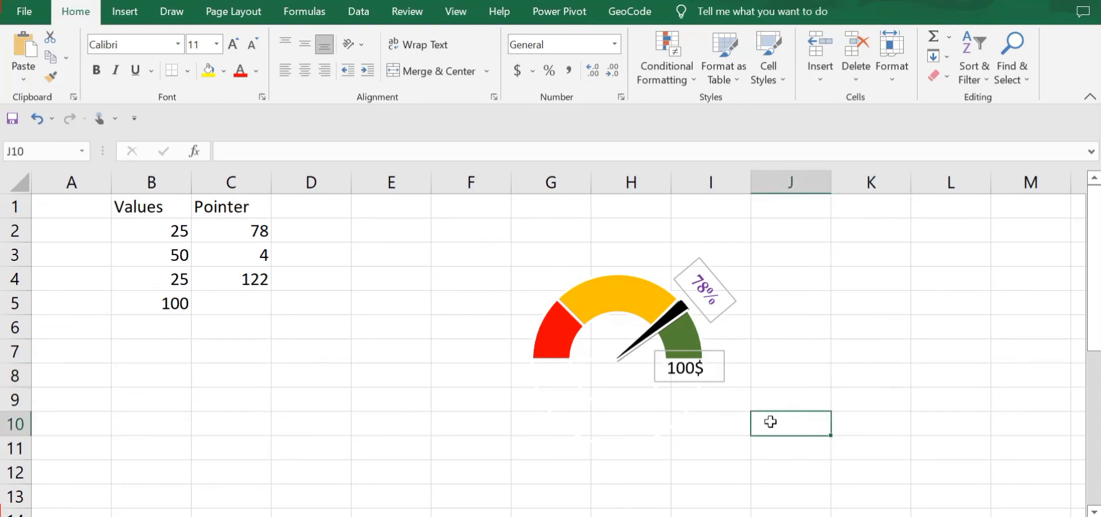
left_click(717, 382)
left_click(723, 363)
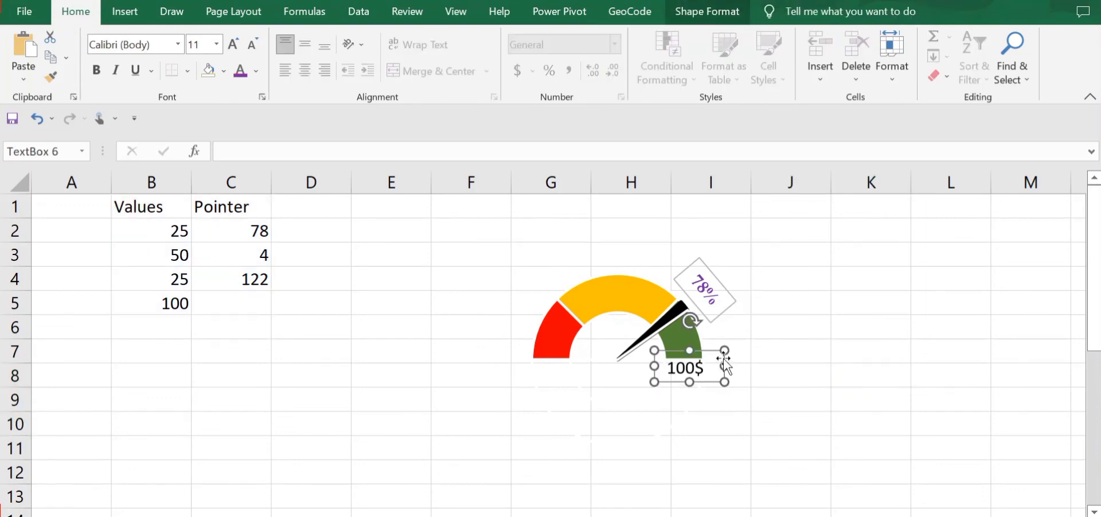
Set the 100$ label to No Outline and No Fill from the mini toolbar
right_click(724, 364)
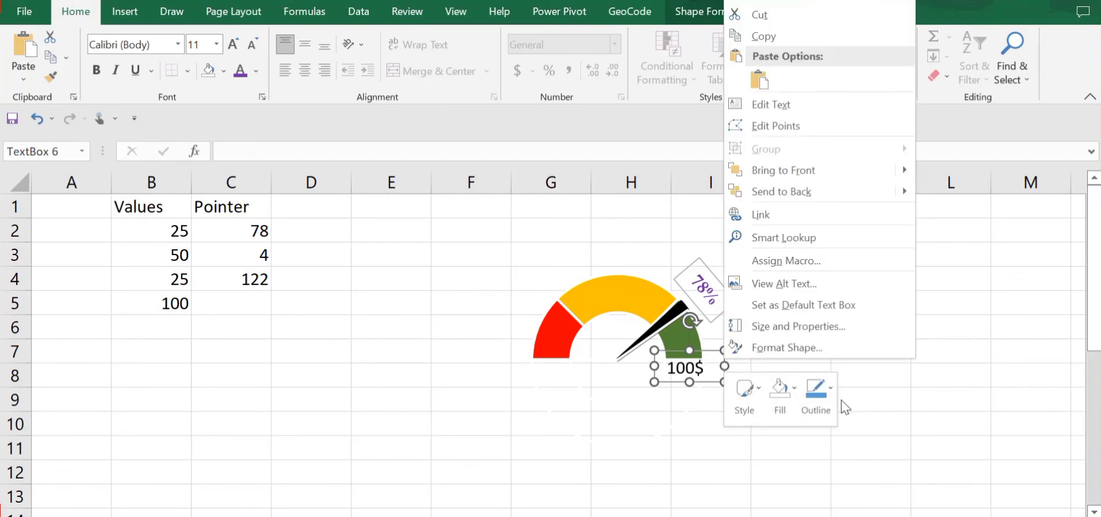
left_click(815, 401)
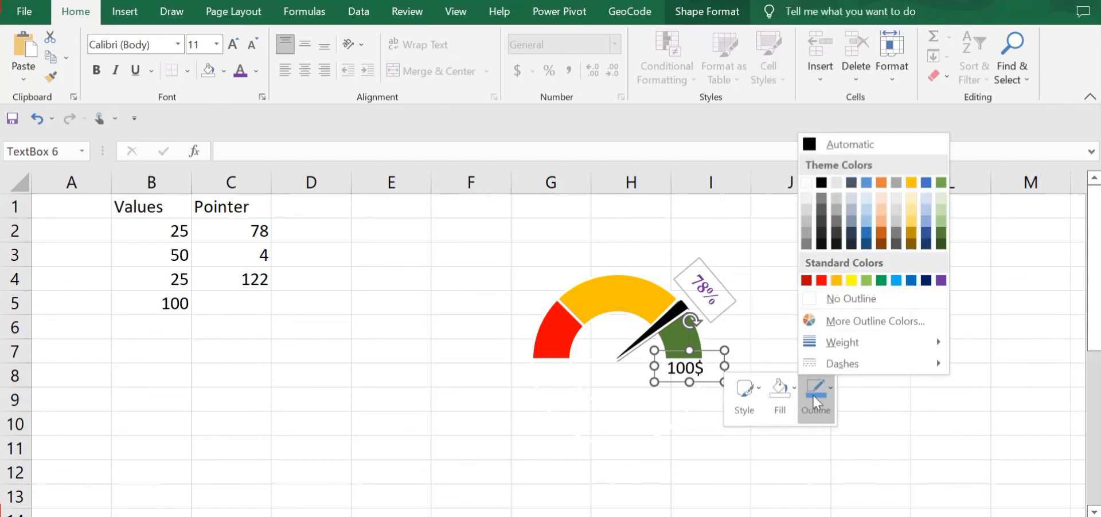
left_click(838, 299)
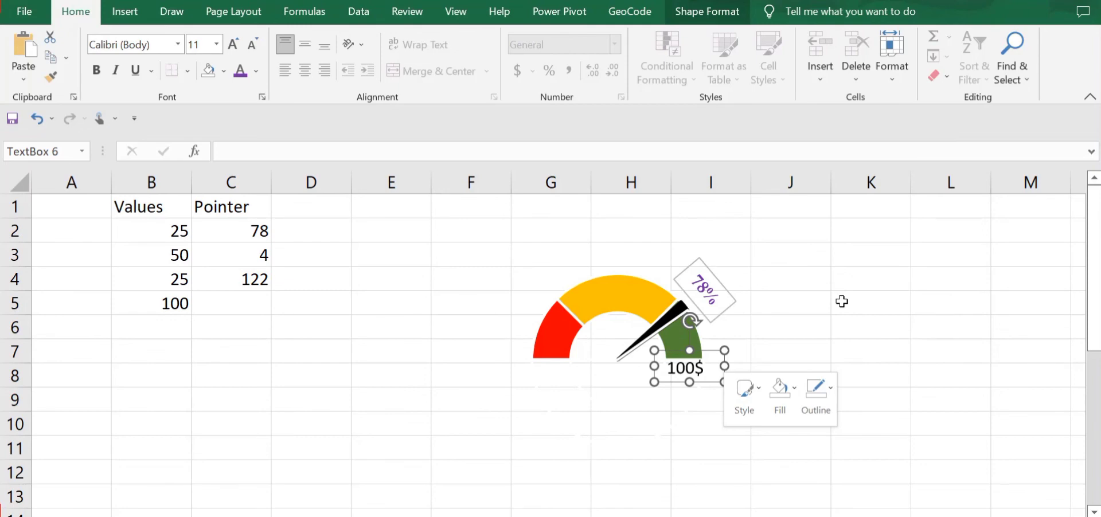
left_click(786, 392)
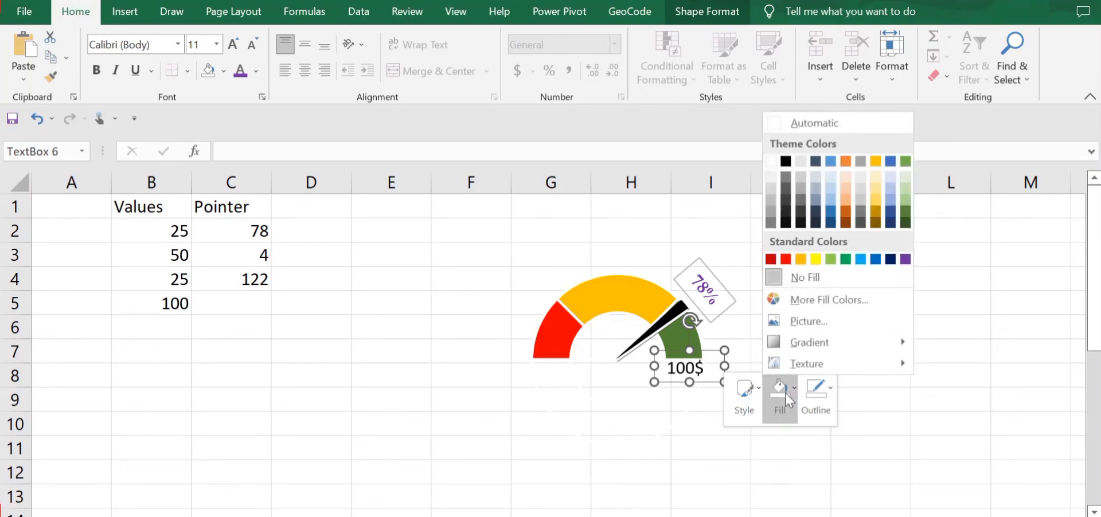
left_click(827, 277)
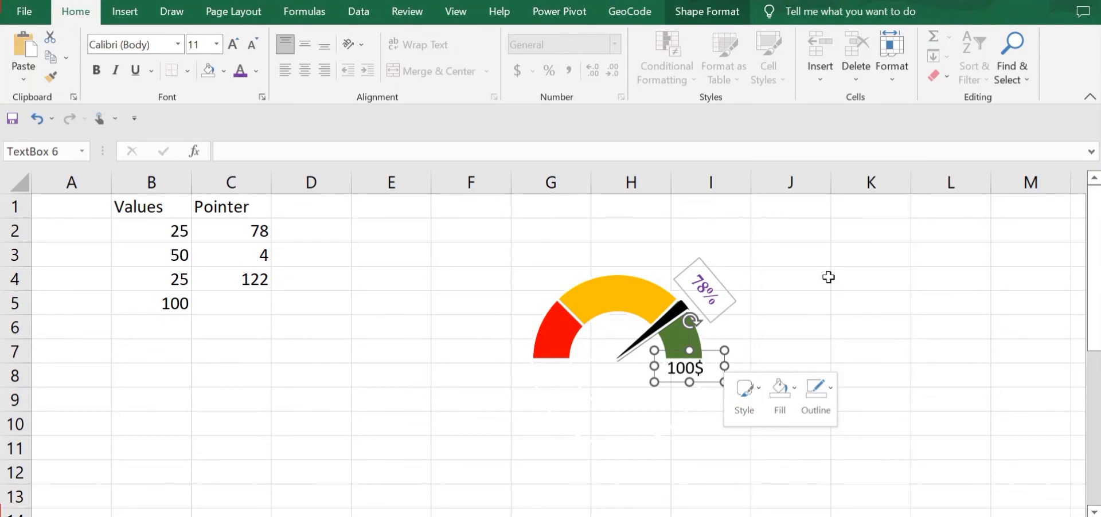
left_click(906, 390)
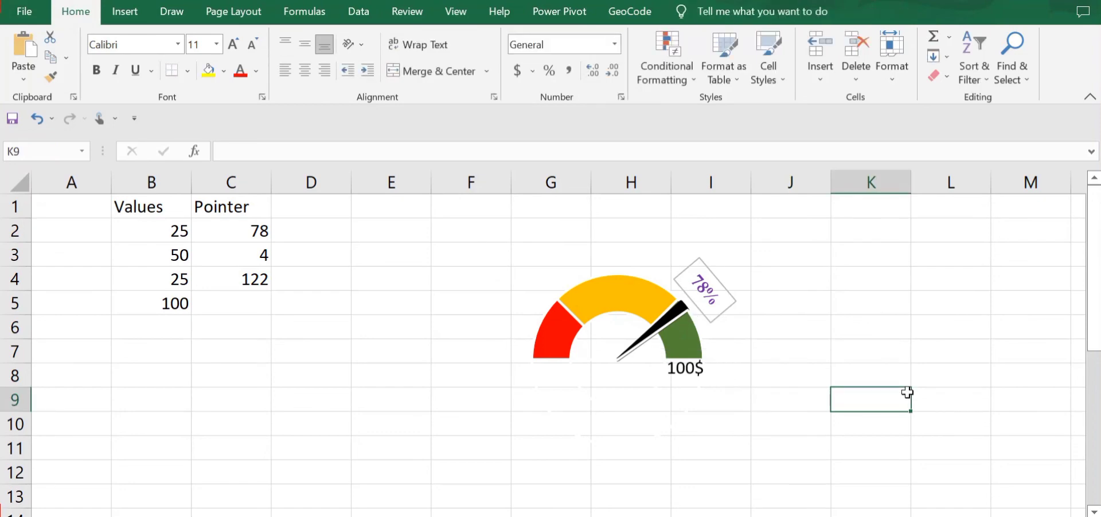
Set the 78% label's outline to No Outline from the right-click mini toolbar
left_click(713, 314)
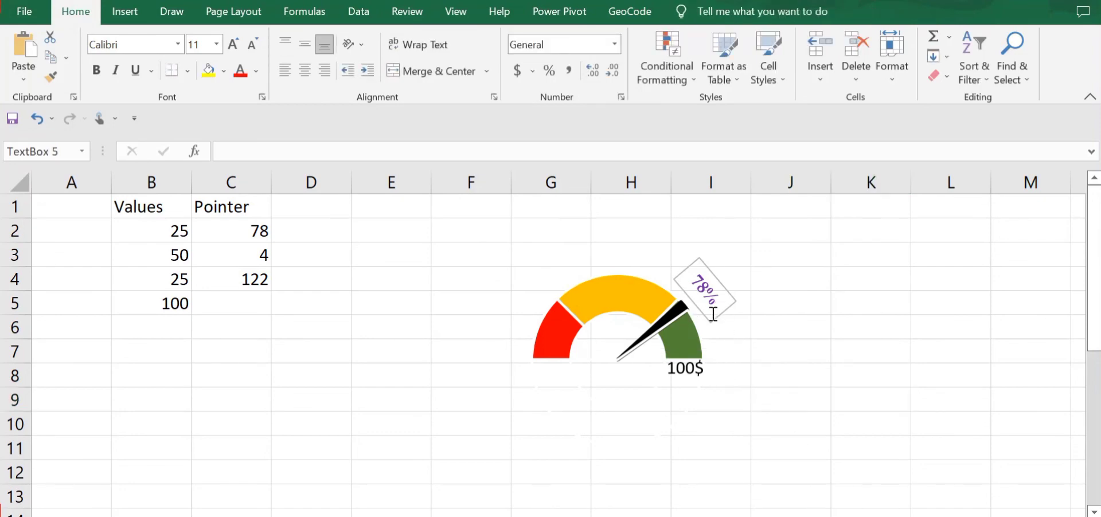
right_click(683, 288)
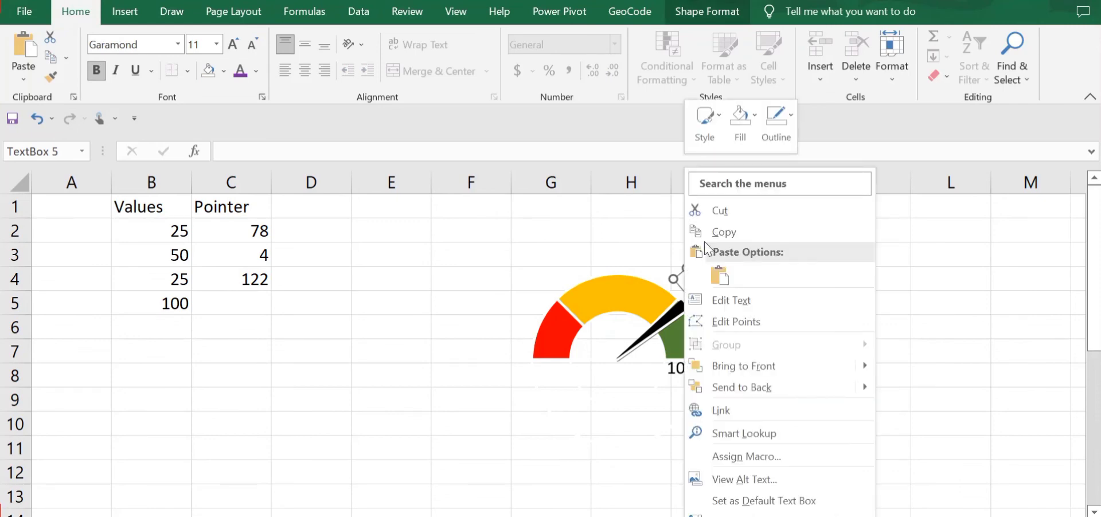
left_click(775, 130)
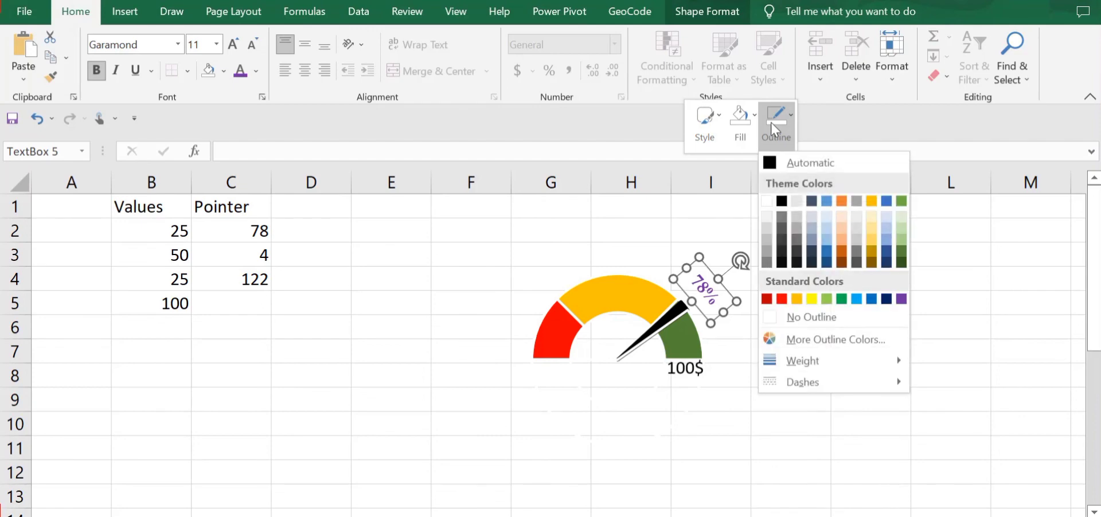
left_click(815, 319)
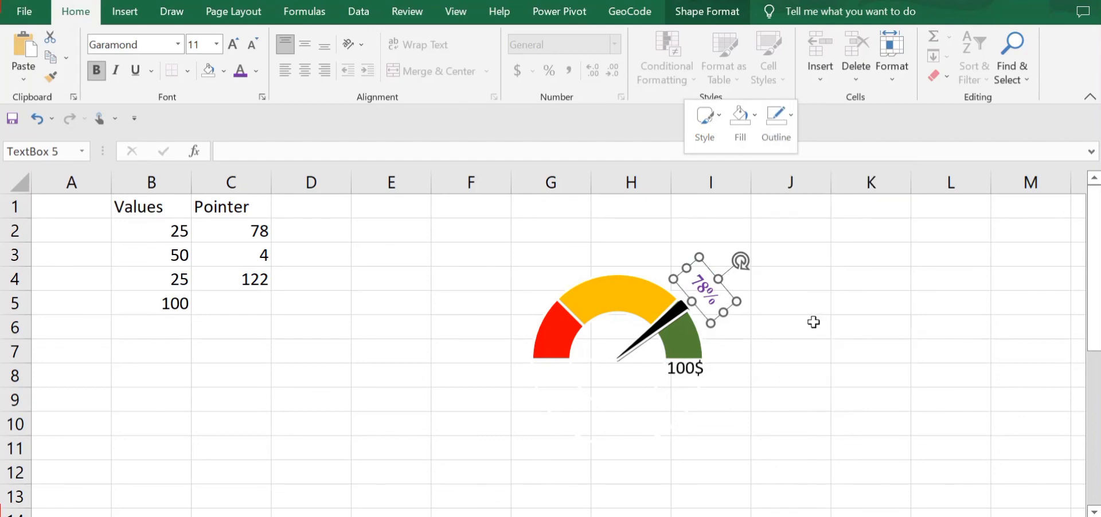
left_click(813, 322)
Drag the gauge left over columns E to H and confirm the chart and both labels form Group 7
left_click_drag(711, 290, 604, 281)
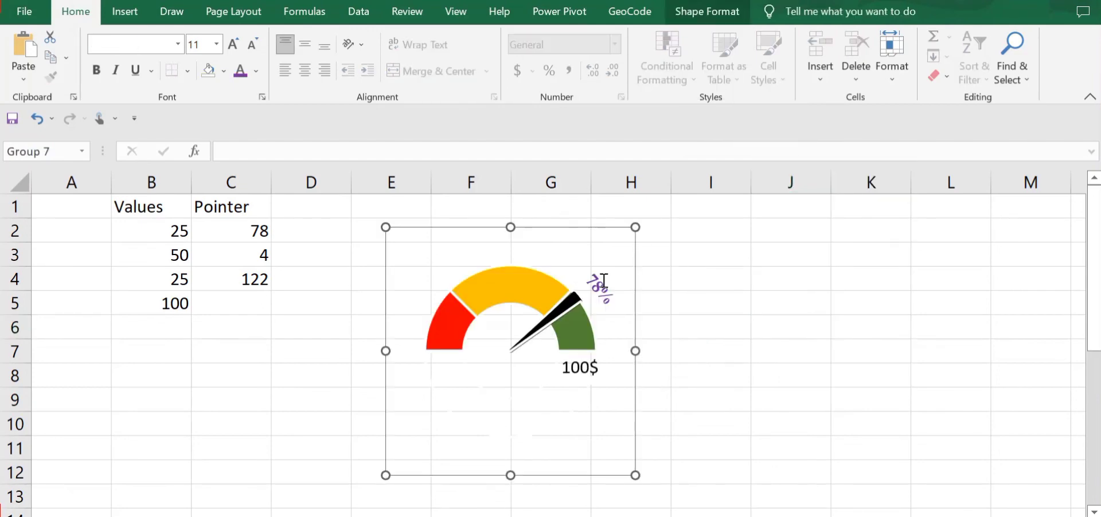
left_click(604, 281)
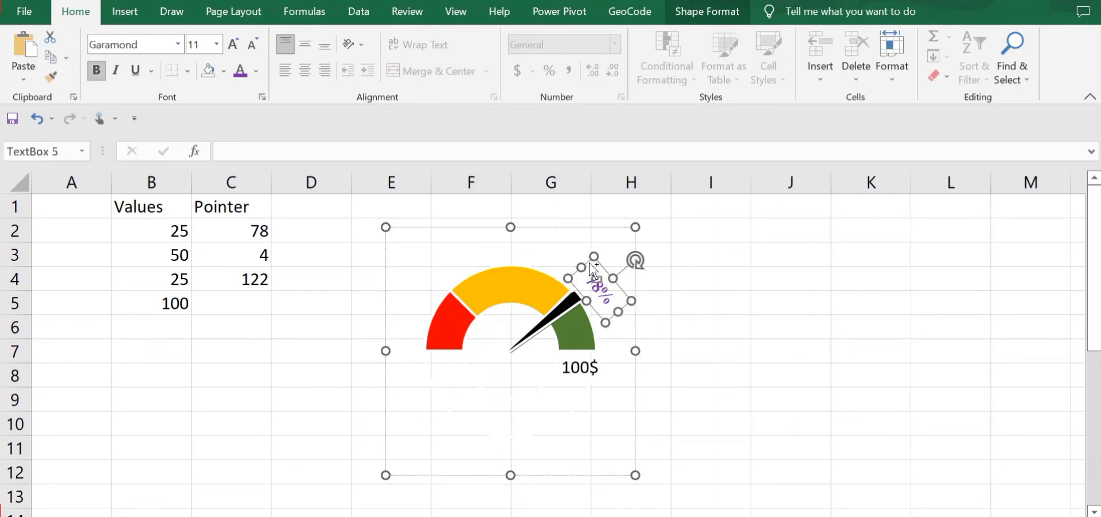
left_click(567, 370, "shift")
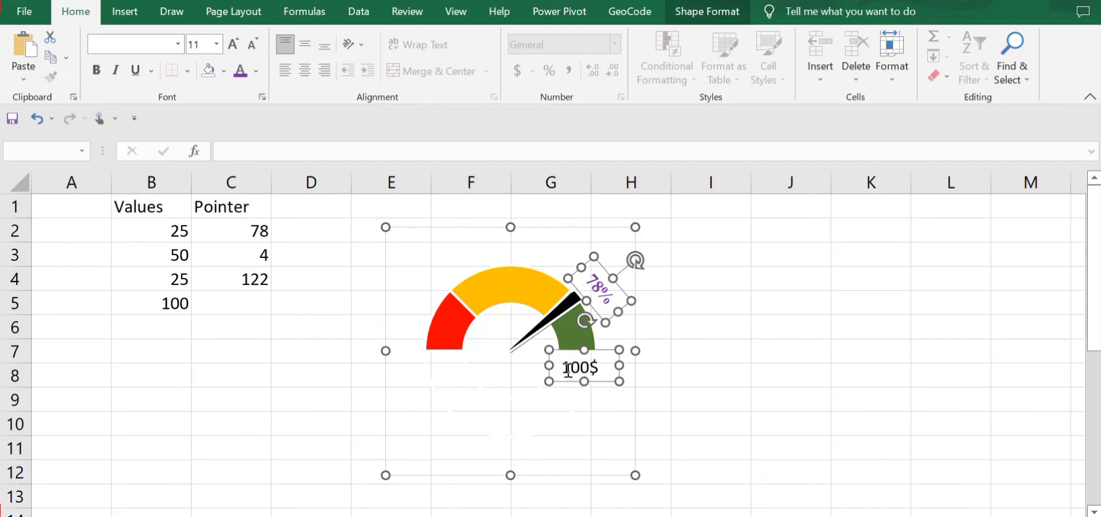
left_click(511, 273, "shift")
right_click(512, 273)
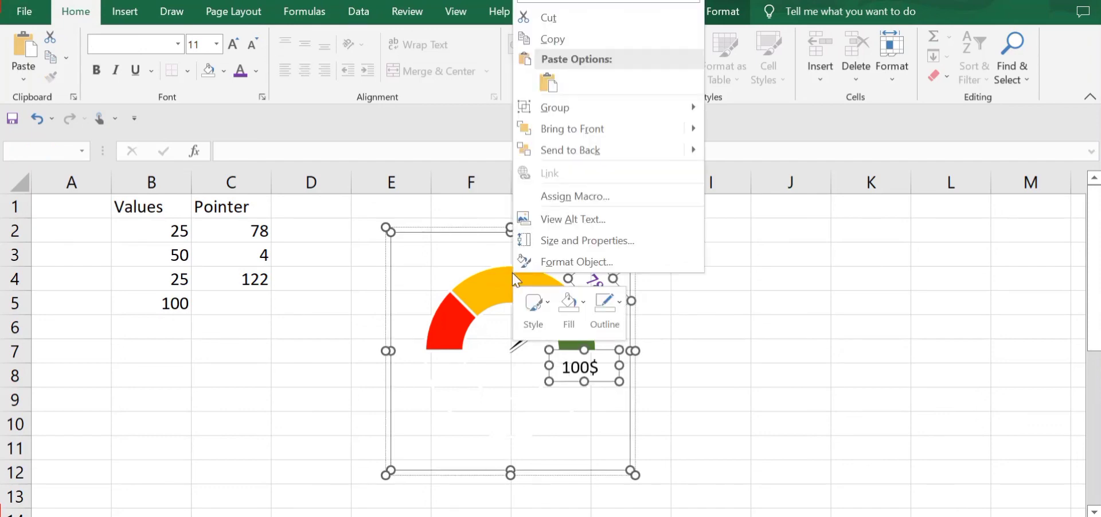
mouse_move(686, 109)
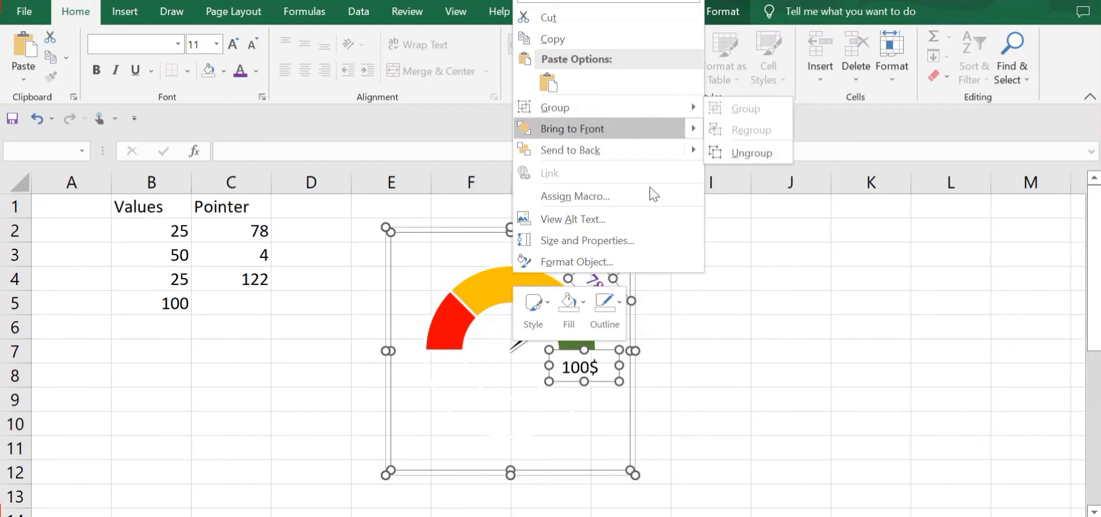
left_click(662, 366)
left_click(662, 367)
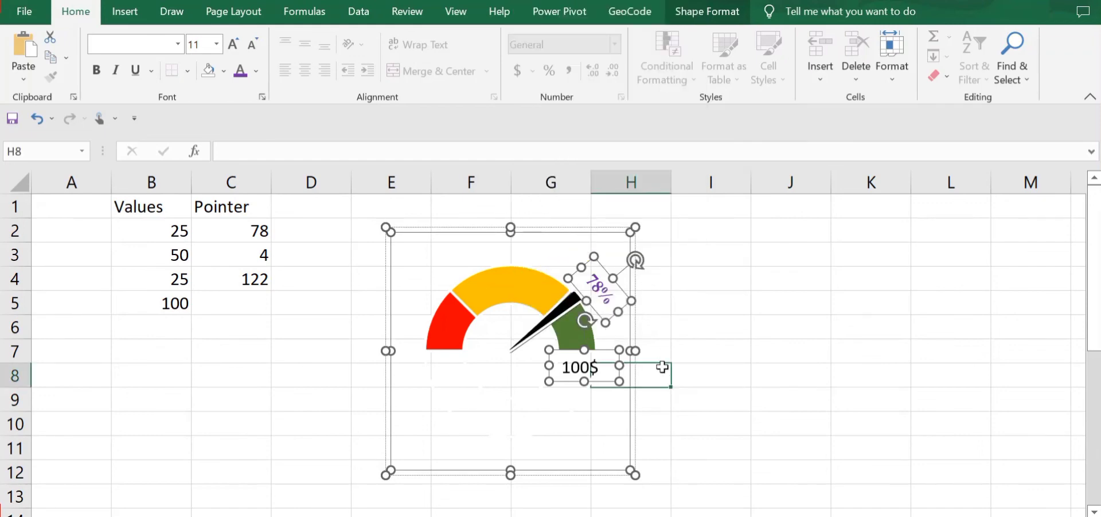
left_click(641, 240)
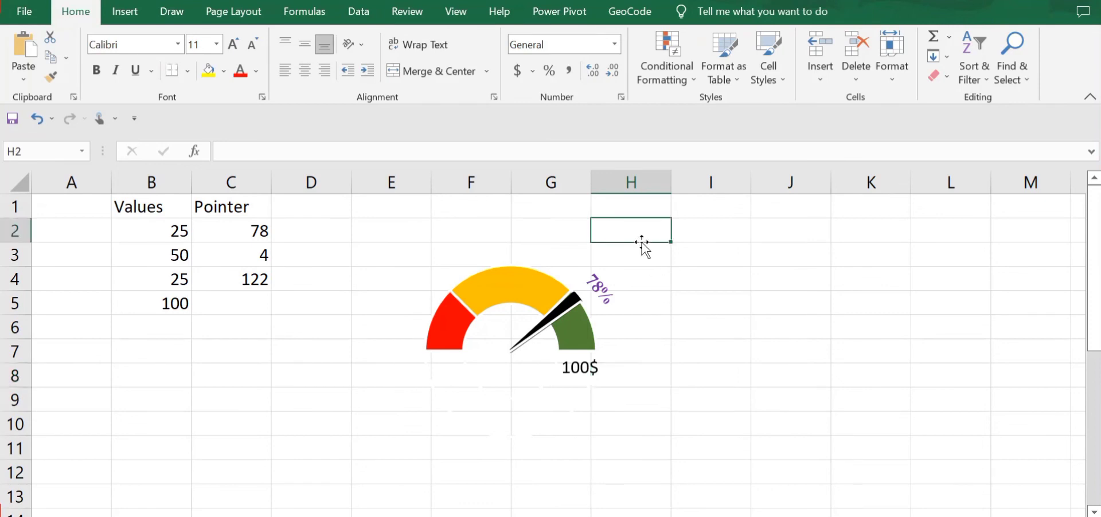
left_click(552, 254)
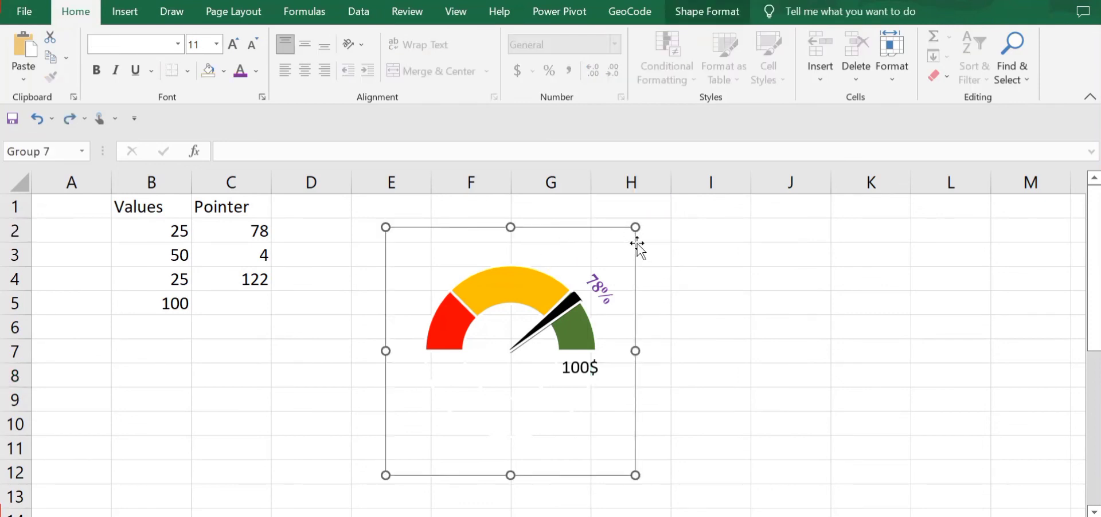
Shift the grouped speedometer gauge slightly right into place beneath the purple title banner
left_click_drag(637, 243, 838, 265)
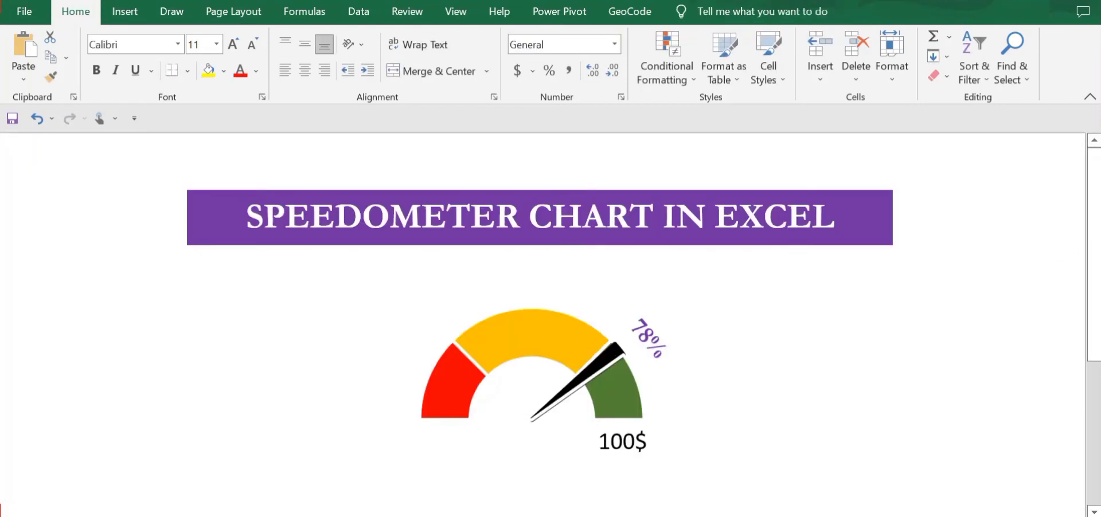